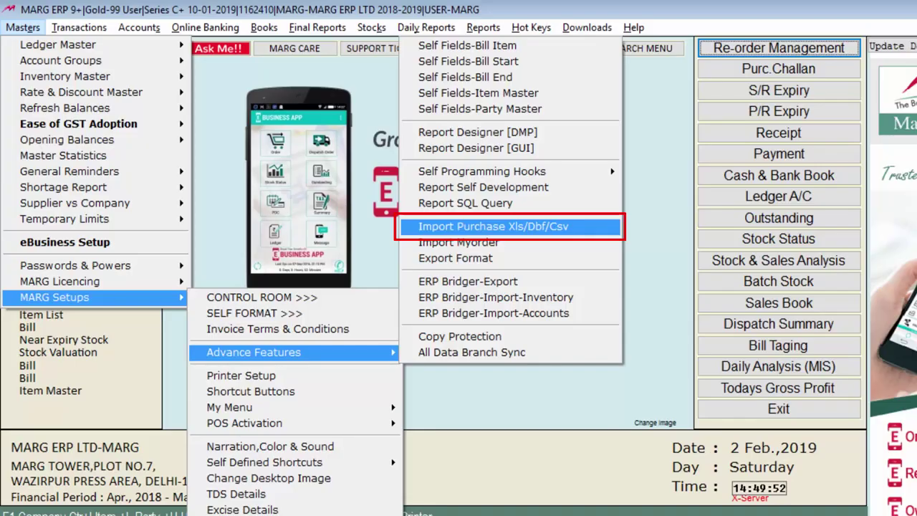
Open the purchase import method setup for Xls/Dbf/Csv files and create a new method named PURC.
{"action": "key", "text": "Return"}
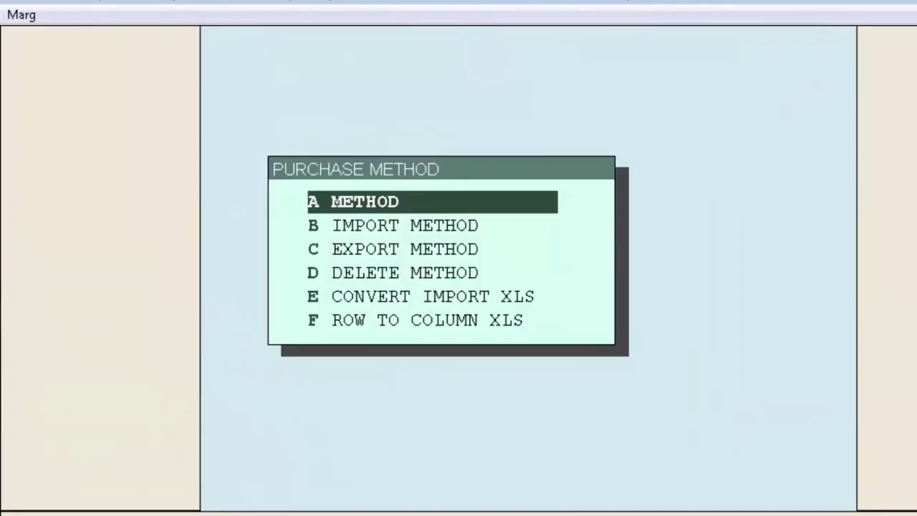
{"action": "key", "text": "Return"}
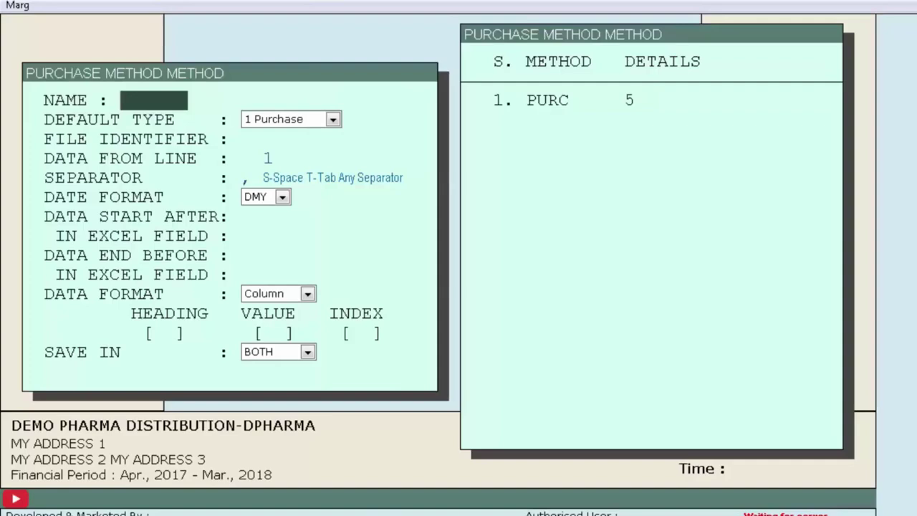
{"action": "type", "text": "PURC"}
{"action": "key", "text": "Return"}
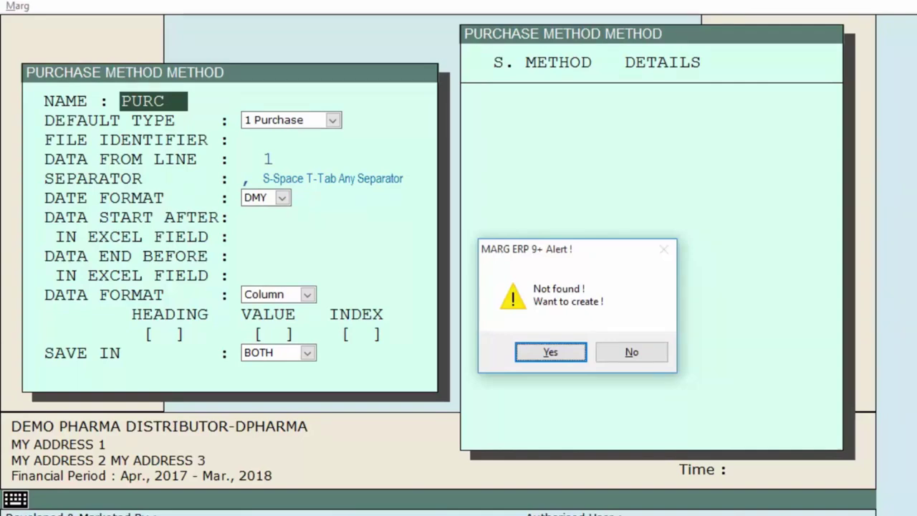
{"action": "key", "text": "Return"}
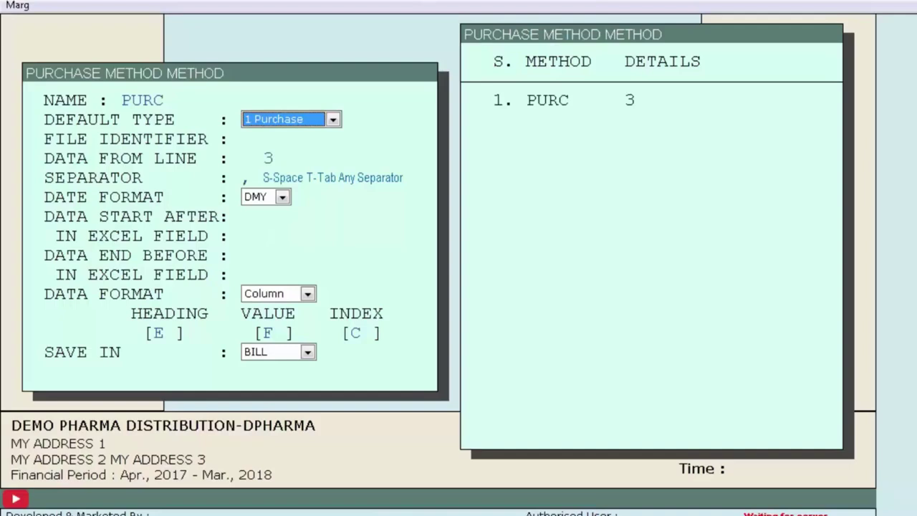
Set the PURC method to default type 1 Purchase, file identifier purchase.x, data from line 3 and a comma separator.
{"action": "key", "text": "Return"}
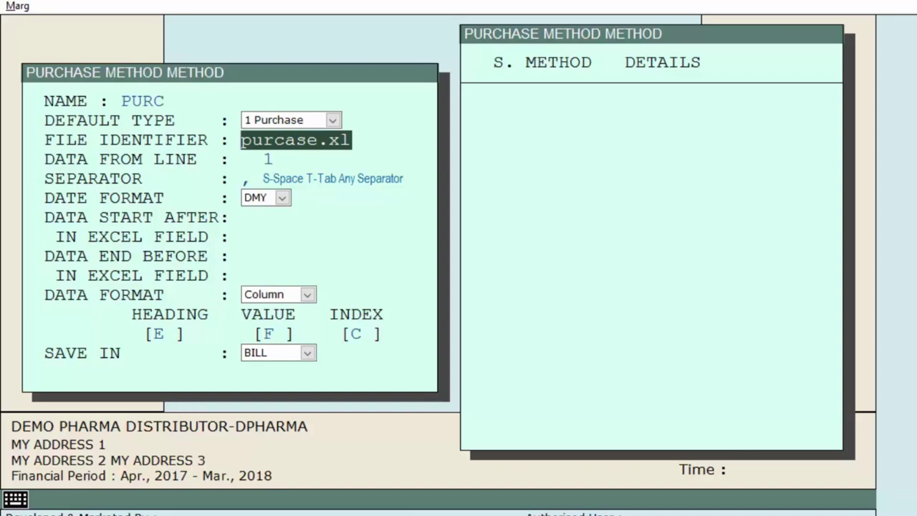
{"action": "key", "text": "Return"}
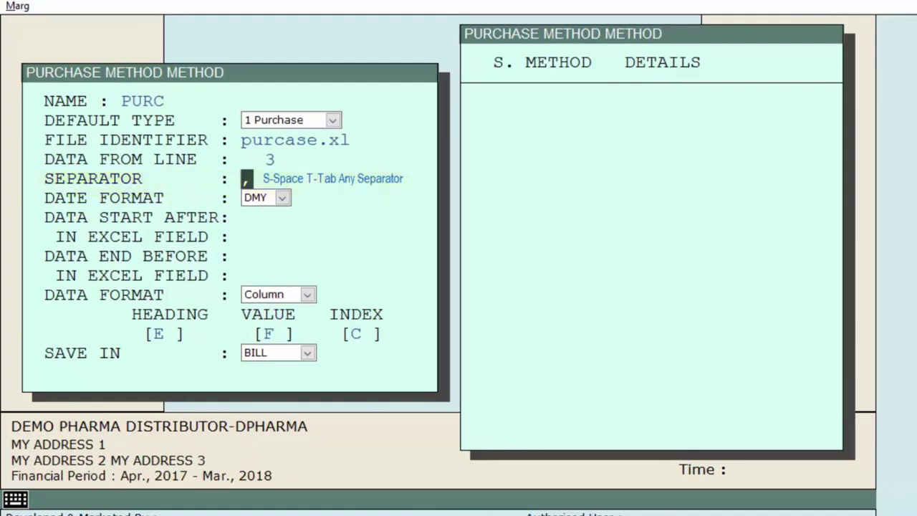
{"action": "key", "text": "Return"}
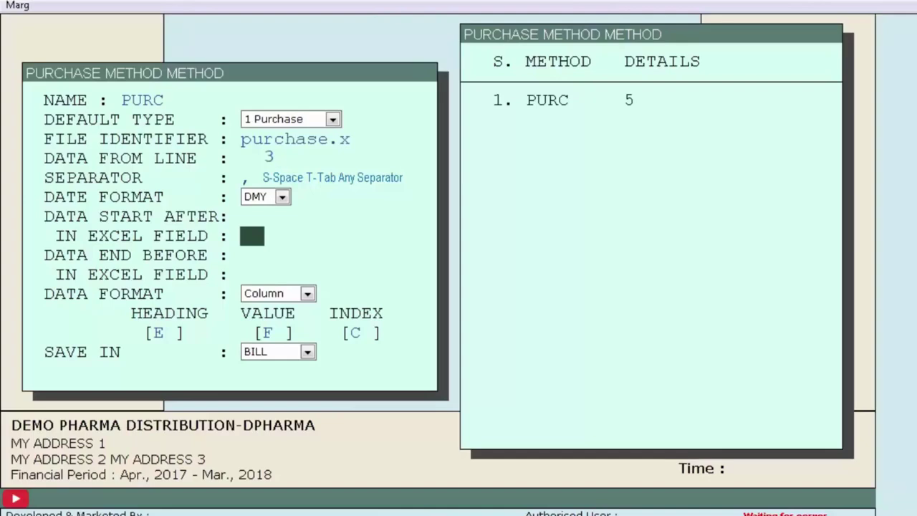
Leave the data start and end limits blank, and accept Column format with heading E, value F, index C, saved in BILL.
{"action": "key", "text": "Return"}
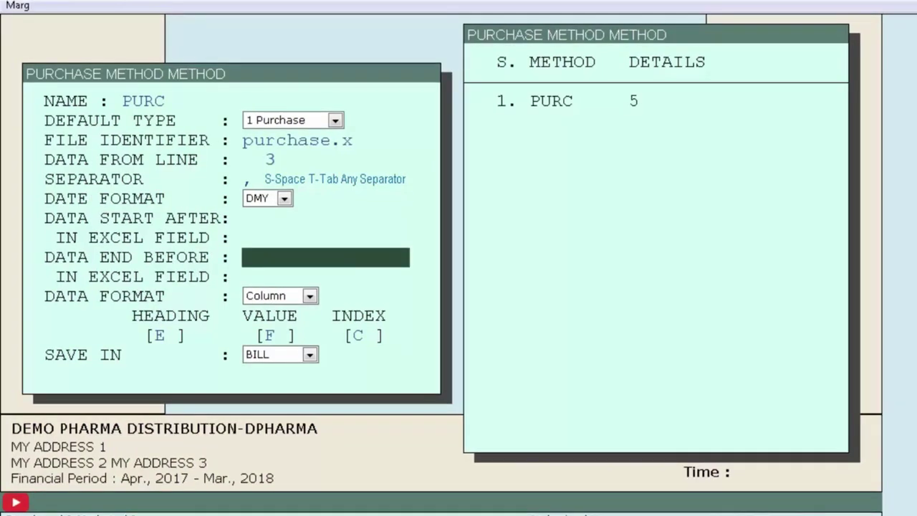
{"action": "key", "text": "Return"}
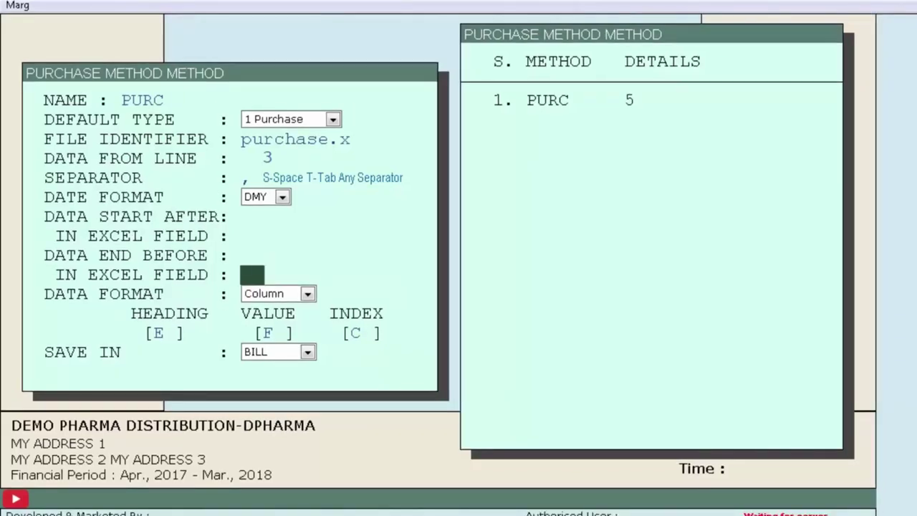
{"action": "key", "text": "Return"}
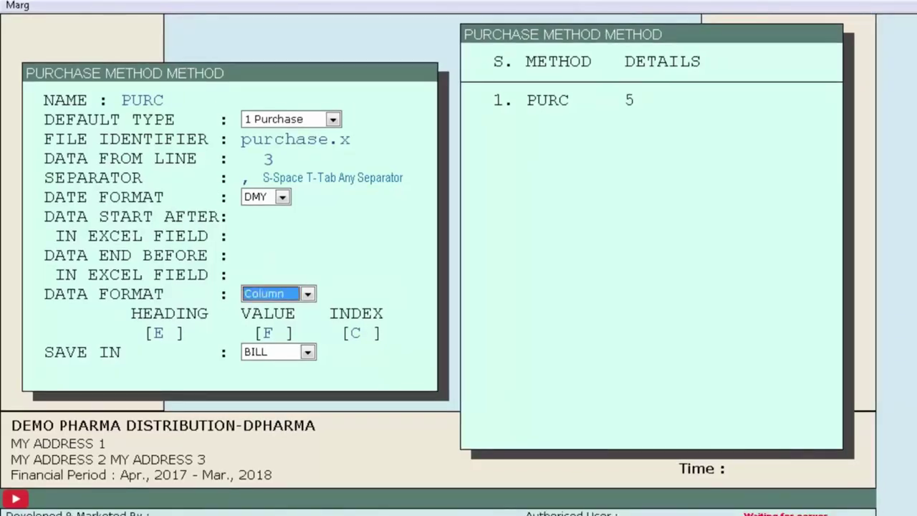
{"action": "key", "text": "alt+Down"}
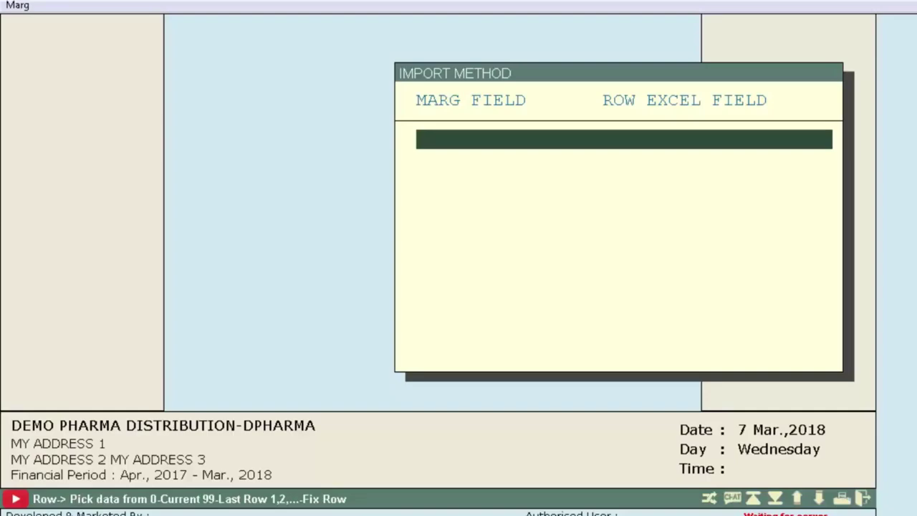
Add the MAIN_BILLNO field to the import method, mapped to Excel row 3, column C.
{"action": "key", "text": "Return"}
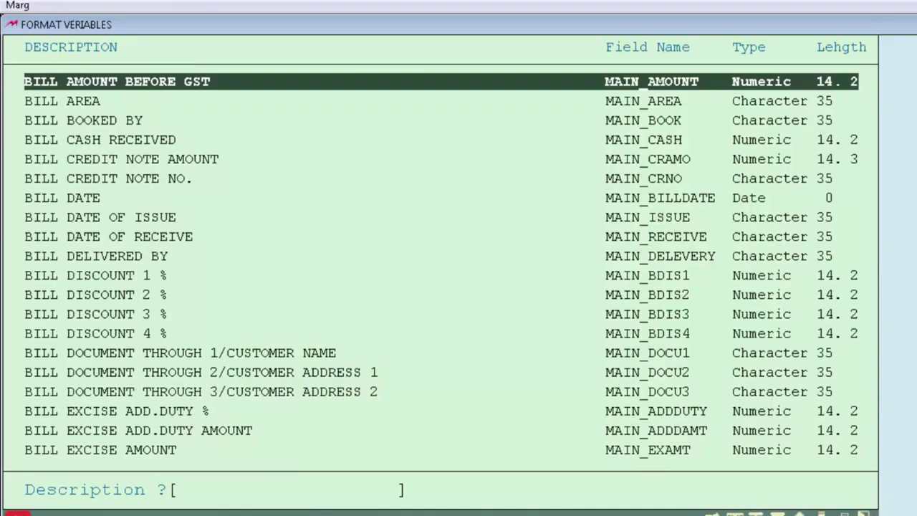
{"action": "type", "text": "billn"}
{"action": "key", "text": "Return"}
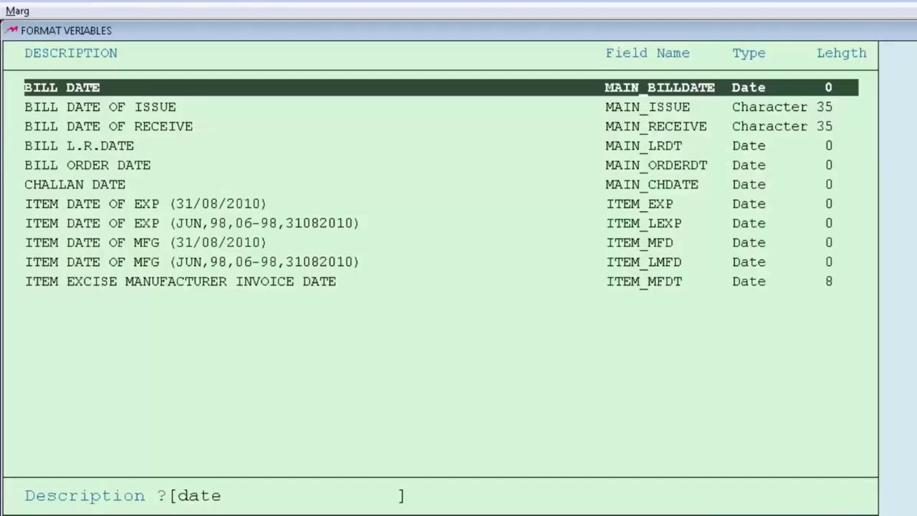
Map MAIN_BILLDATE to Excel row 4, column C, and add the ITEM_CODE field to the import method.
{"action": "key", "text": "Return"}
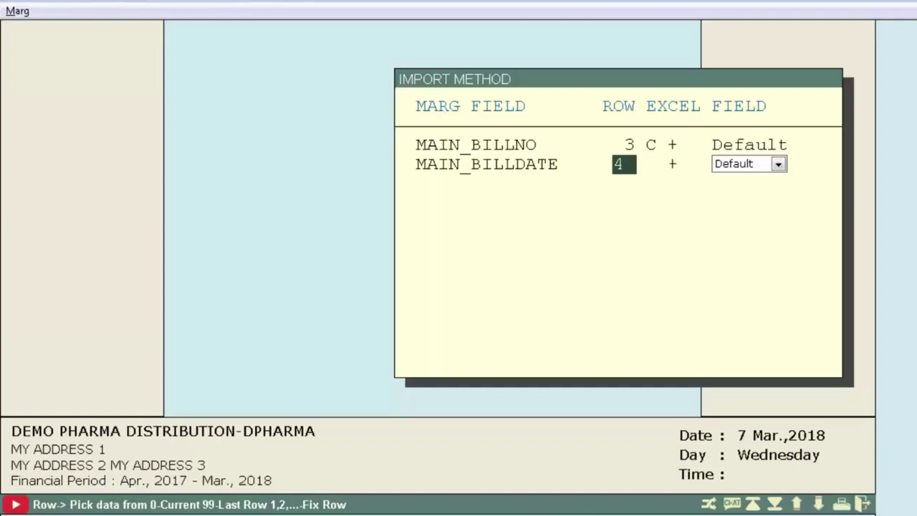
{"action": "key", "text": "Return"}
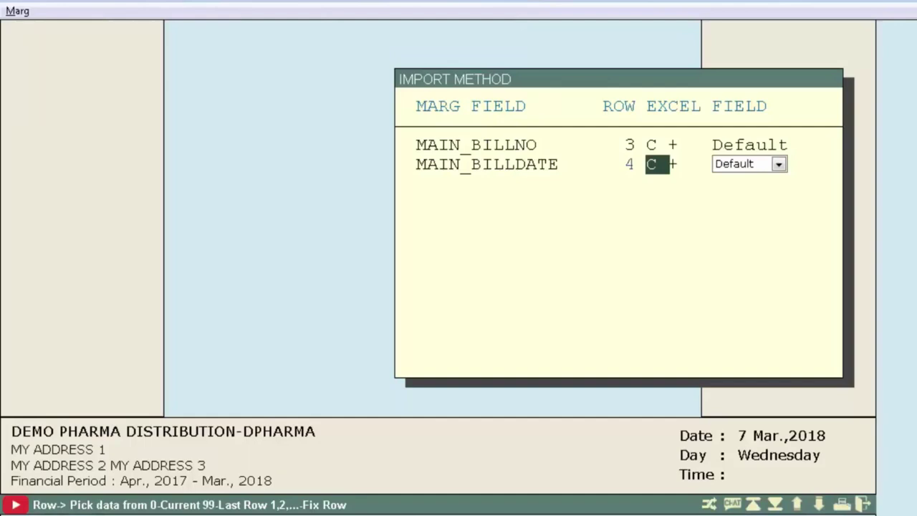
{"action": "key", "text": "Return"}
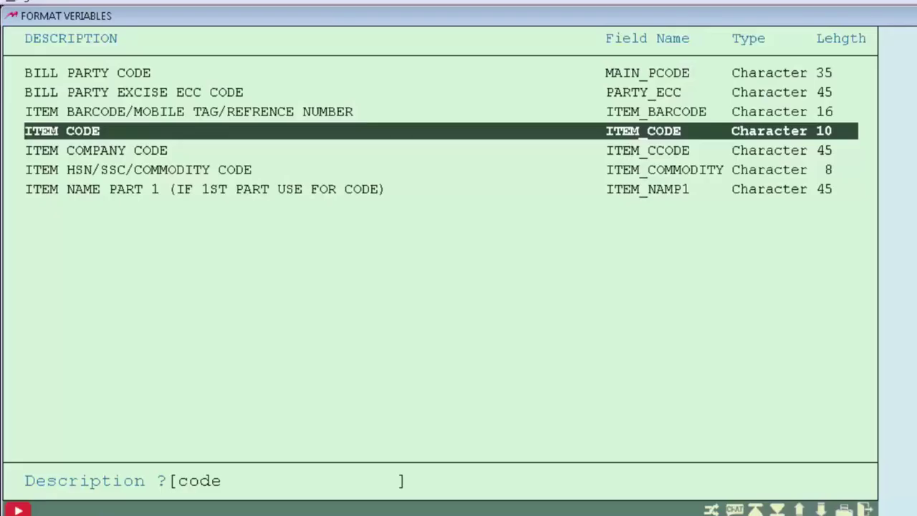
{"action": "key", "text": "Return"}
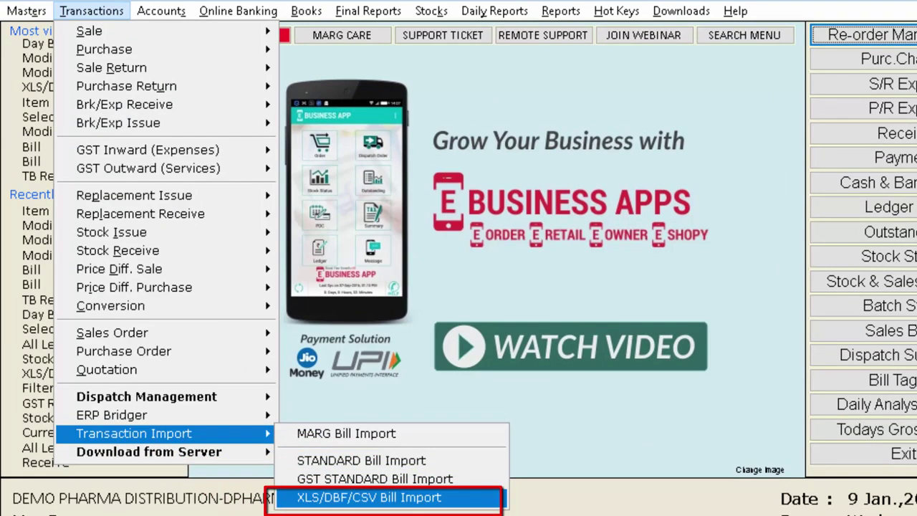
Start an XLS/DBF/CSV bill import with method PURC, import type 1 Purchase and source Retail.
{"action": "key", "text": "Return"}
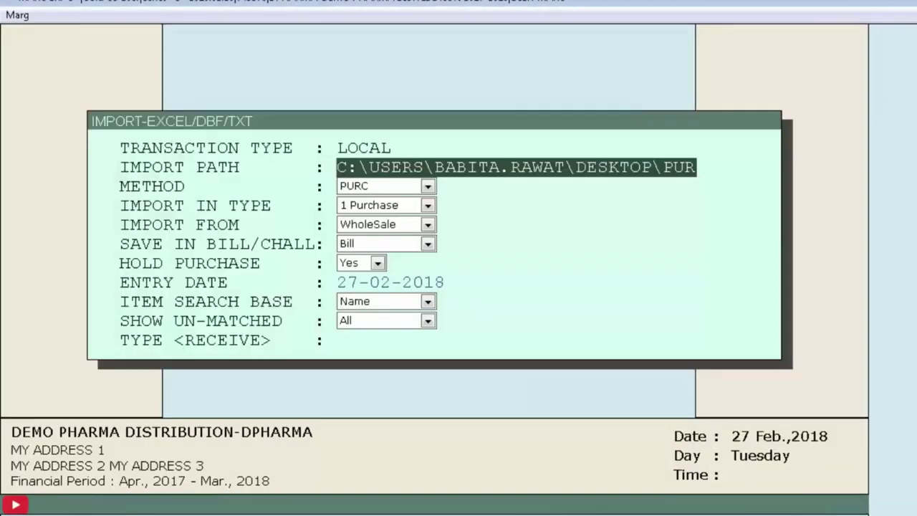
{"action": "key", "text": "Return"}
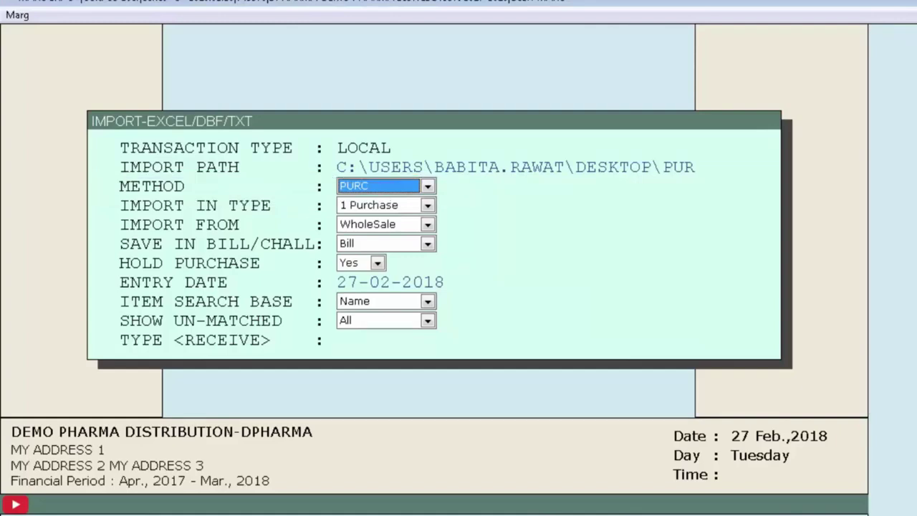
{"action": "key", "text": "Return"}
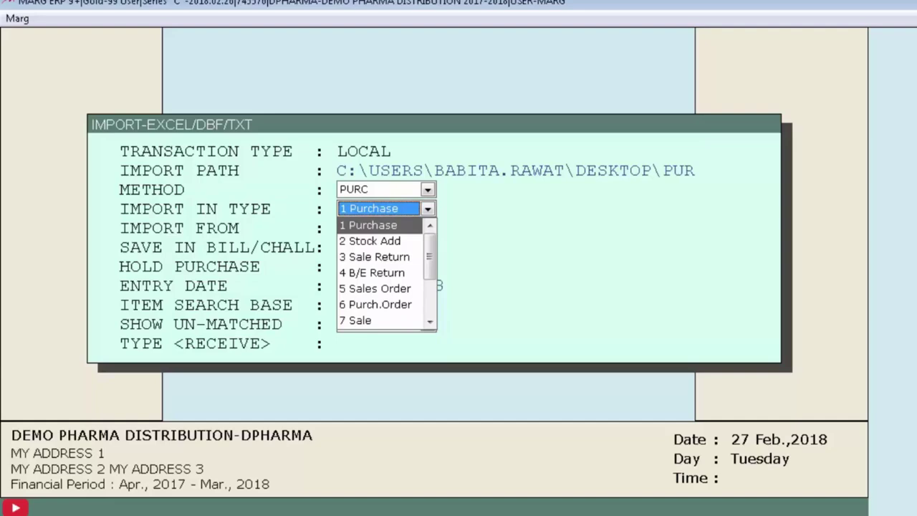
{"action": "key", "text": "Return"}
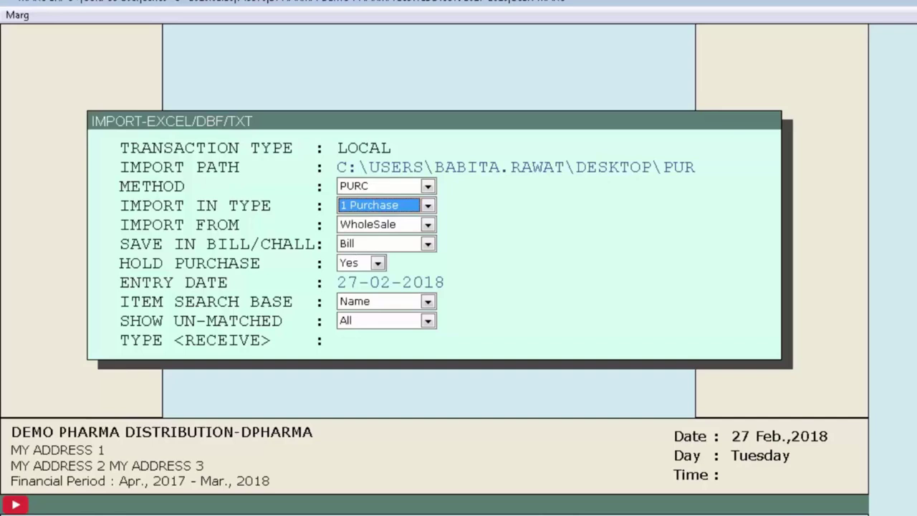
{"action": "key", "text": "Return"}
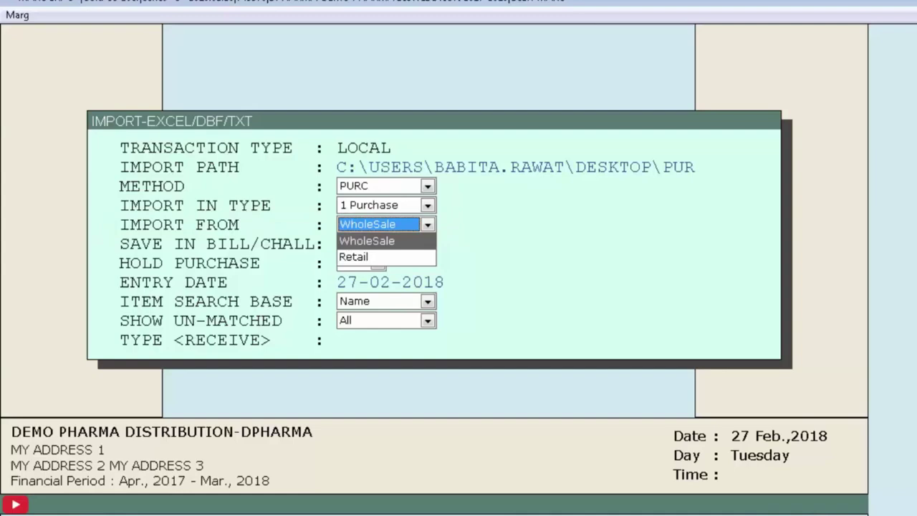
{"action": "key", "text": "Down"}
{"action": "key", "text": "Return"}
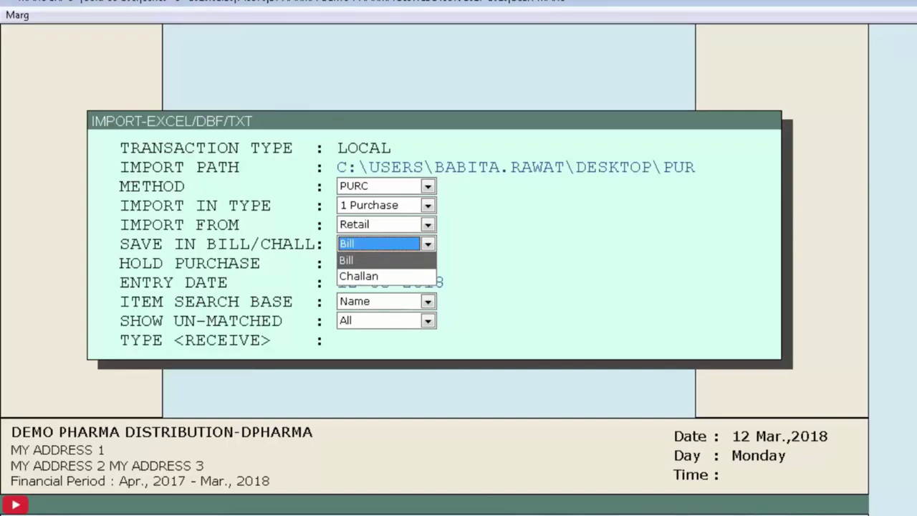
Save the imported entries as Bill and set Hold Purchase to No.
{"action": "key", "text": "Return"}
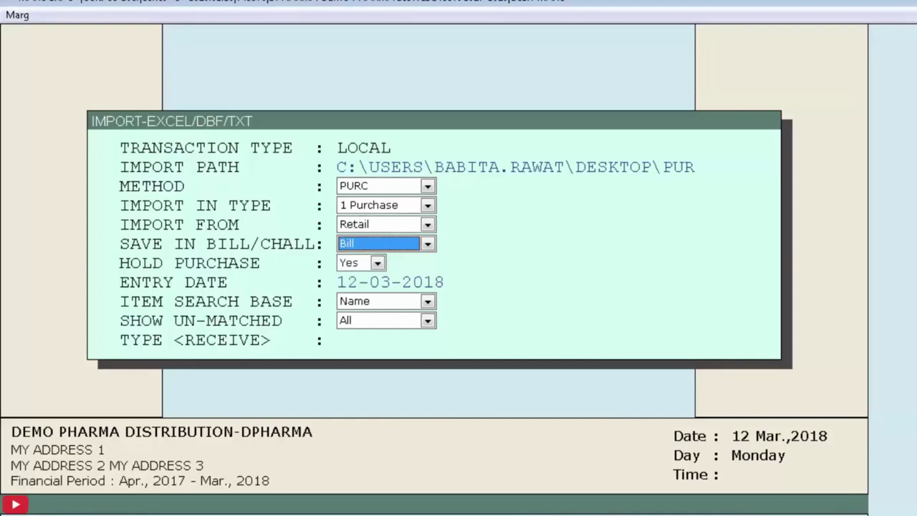
{"action": "key", "text": "Return"}
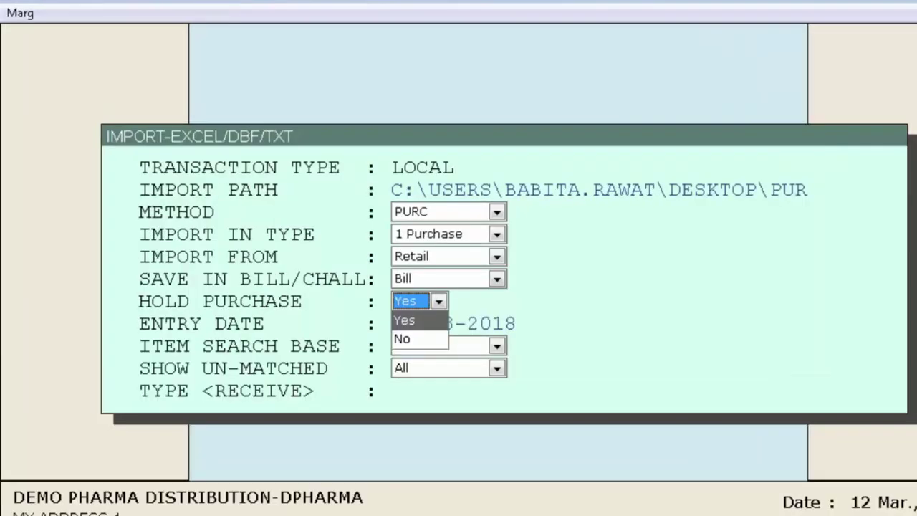
{"action": "key", "text": "Down"}
{"action": "key", "text": "Return"}
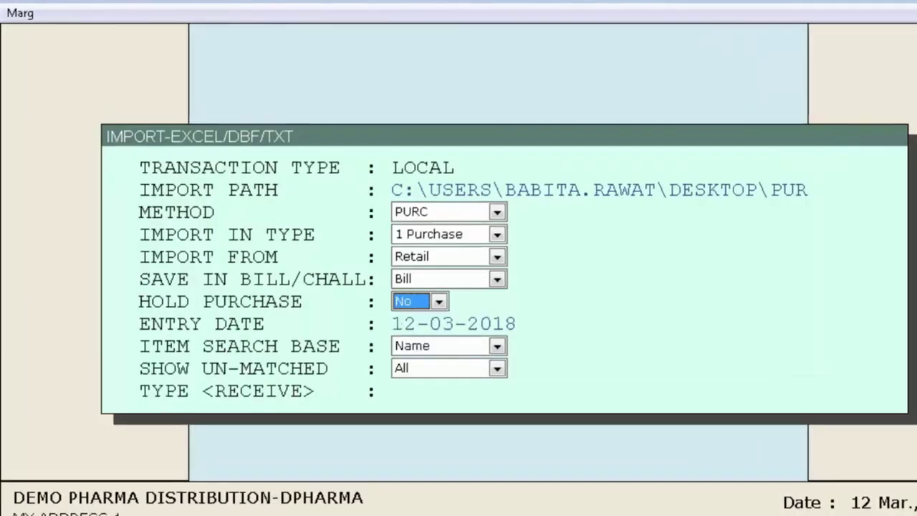
{"action": "key", "text": "Return"}
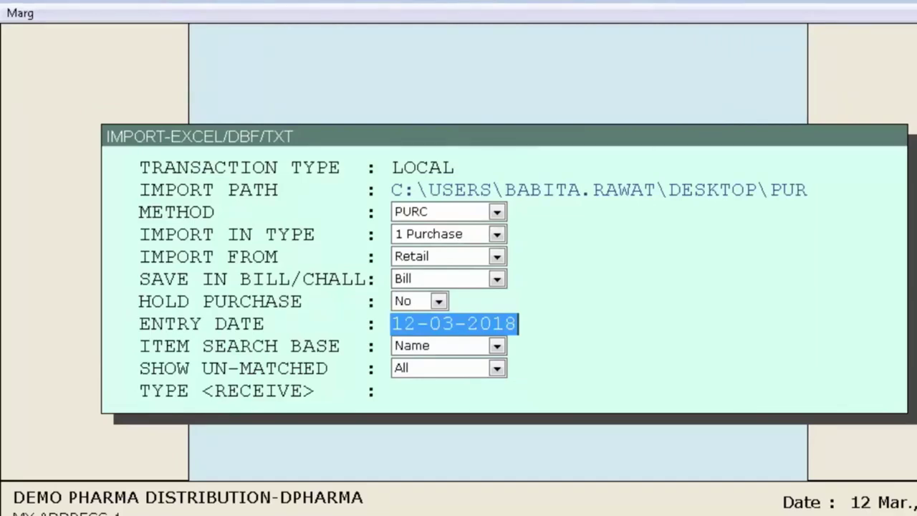
Accept entry date 12-03-2018, set the item search base to Name and the un-matched display to All.
{"action": "key", "text": "Return"}
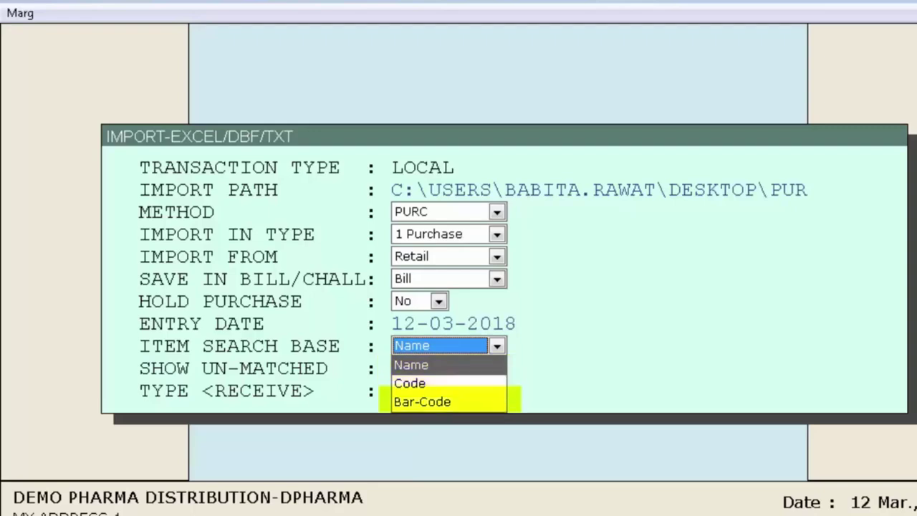
{"action": "key", "text": "Return"}
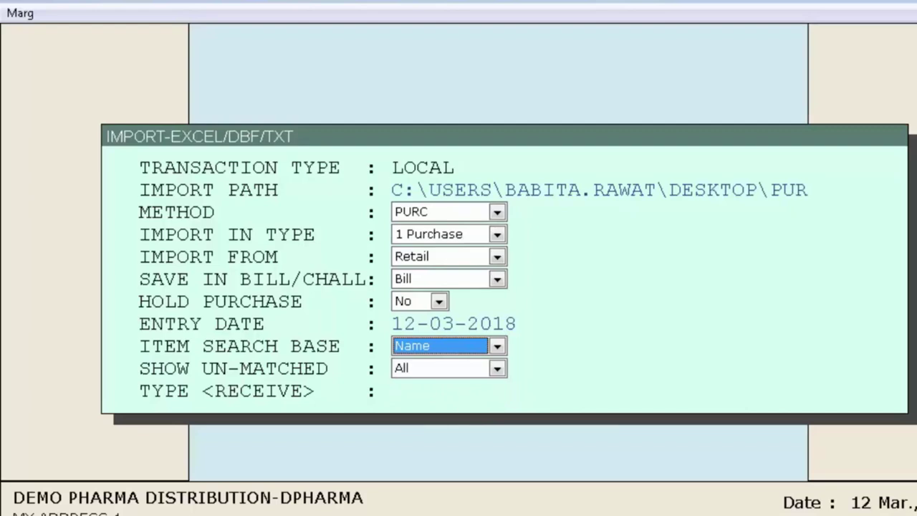
{"action": "key", "text": "Return"}
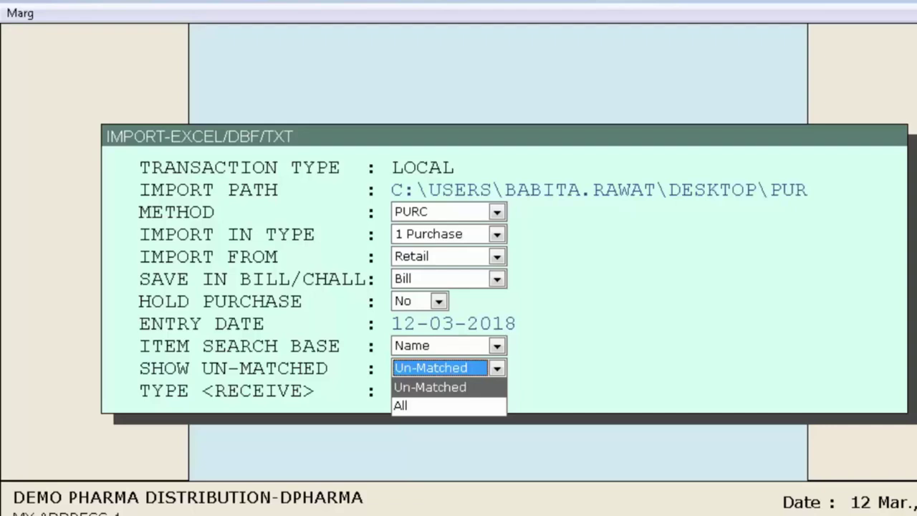
{"action": "key", "text": "Down"}
{"action": "key", "text": "Return"}
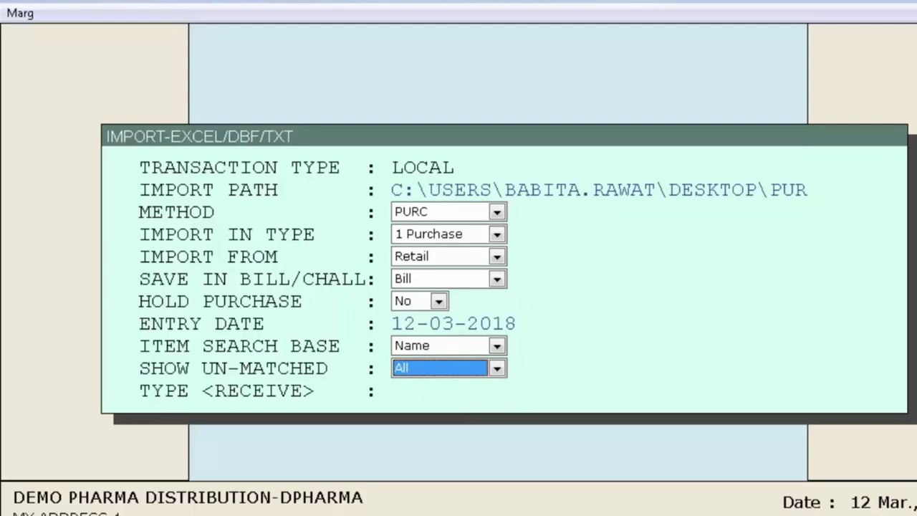
Choose LOCAL as the purchase type and select the unmapped import item SUTHOL for mapping.
{"action": "key", "text": "Return"}
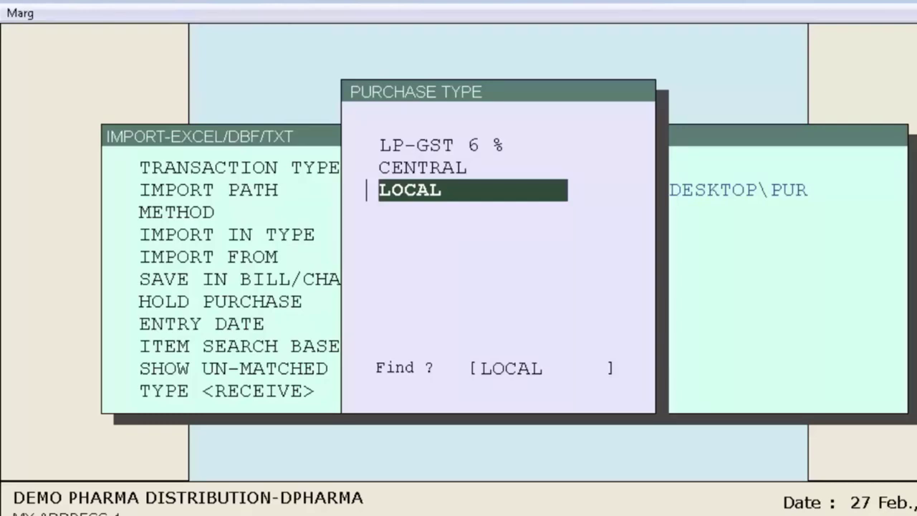
{"action": "key", "text": "Return"}
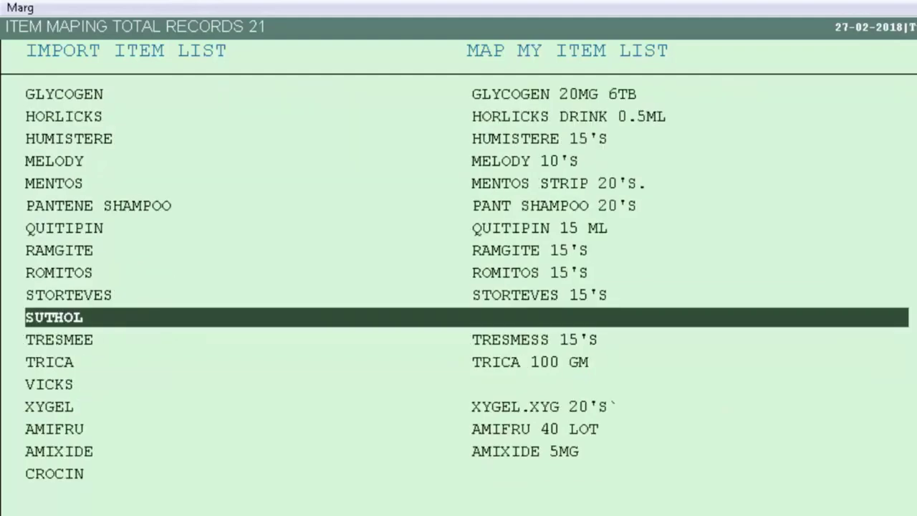
{"action": "key", "text": "Return"}
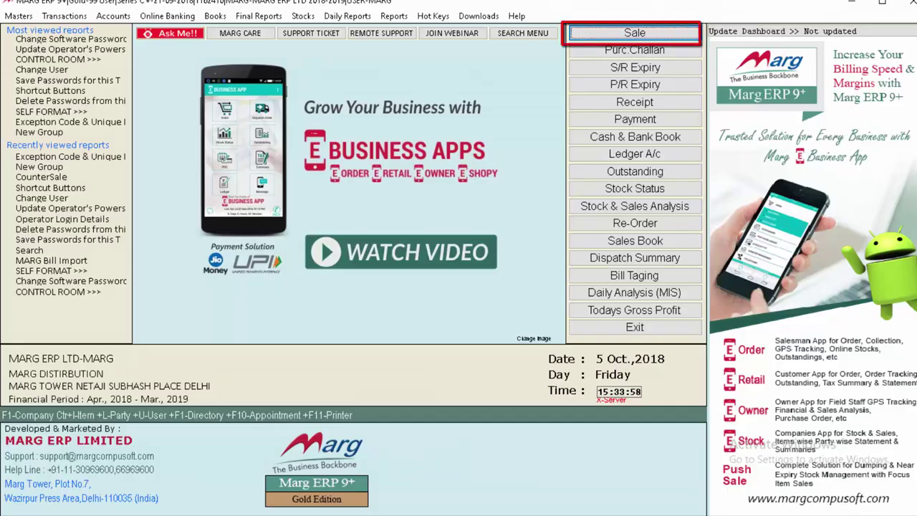
Start a sale entry and open the Other Detail settings of the ledger AHUJA MEDICINE CENTRE.
{"action": "key", "text": "Return"}
{"action": "key", "text": "Return"}
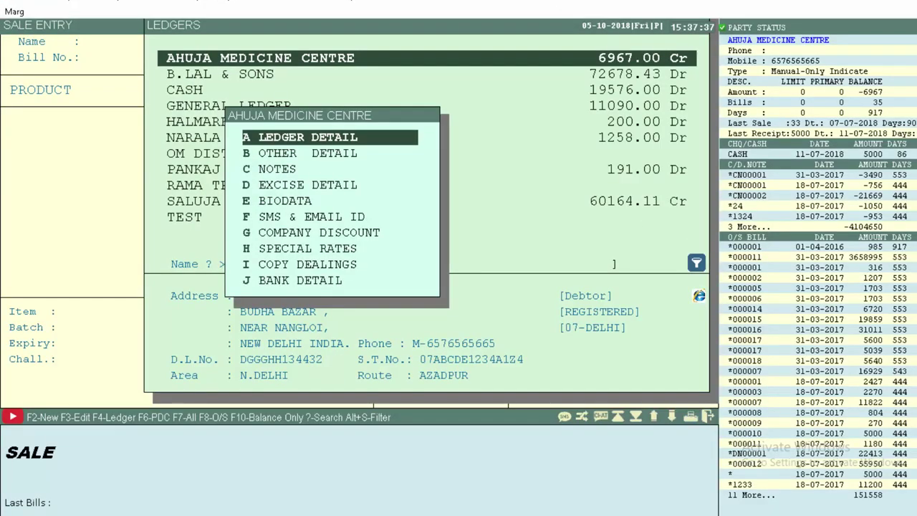
{"action": "key", "text": "Down"}
{"action": "key", "text": "Return"}
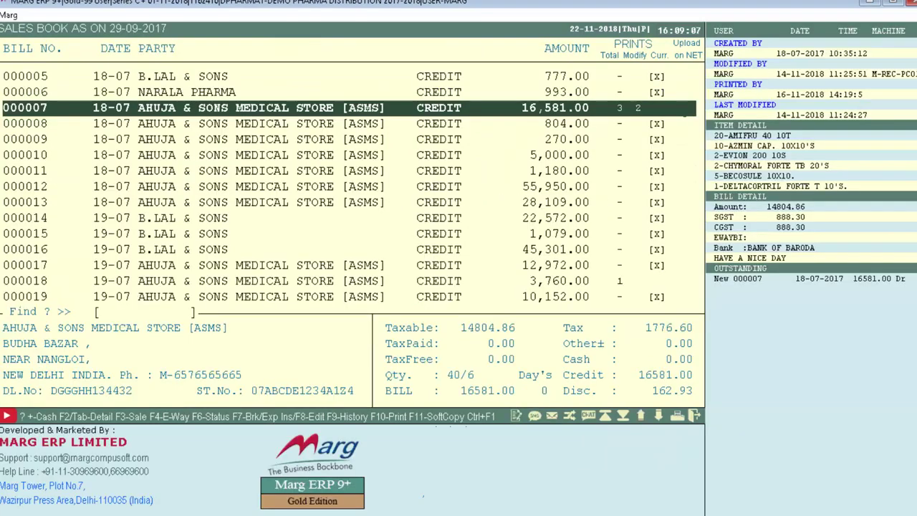
Choose Save Softcopy for the 16,581.00 bill of AHUJA & SONS MEDICAL STORE in the sales book.
{"action": "key", "text": "F11"}
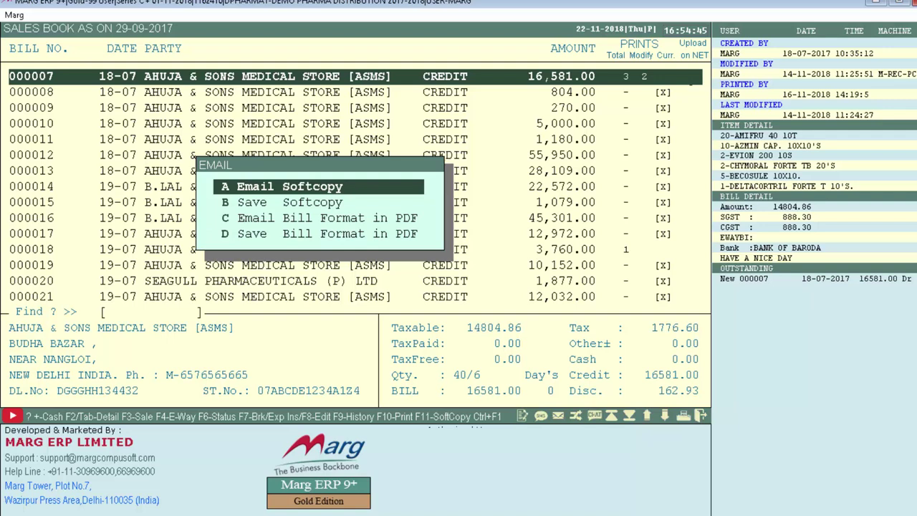
{"action": "key", "text": "Down"}
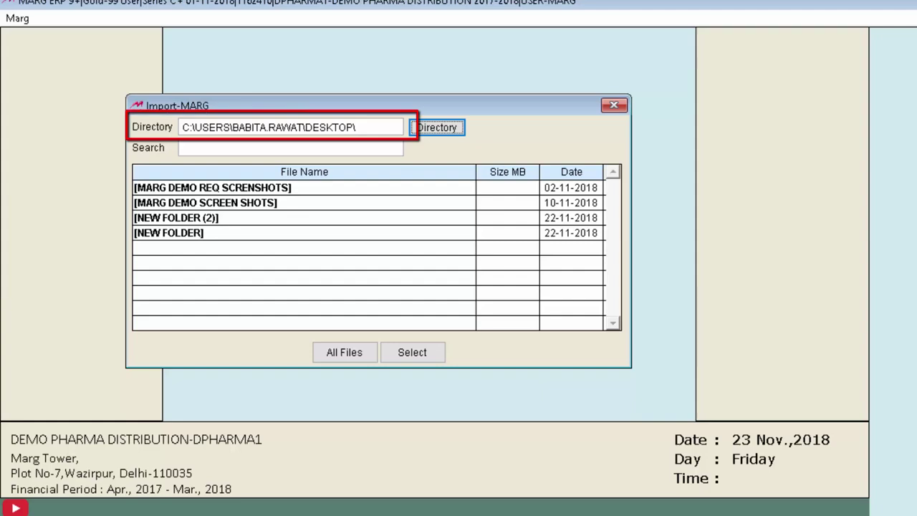
Set the import directory to G:\, search for IMPORT and select the file IMPORTDEMO_PHARMA_DISTRIBUTION_20170718_S_000007.CSV.
{"action": "left_click", "coordinate": [268, 127]}
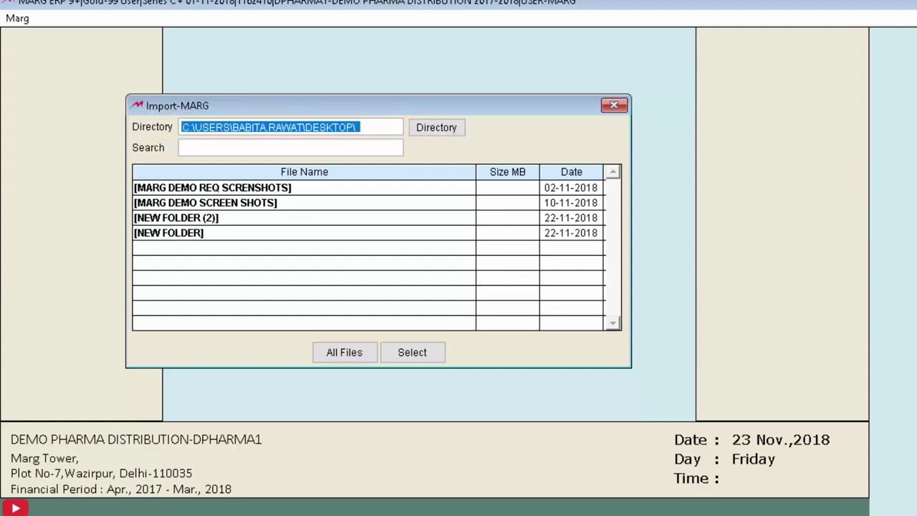
{"action": "type", "text": "G:\\"}
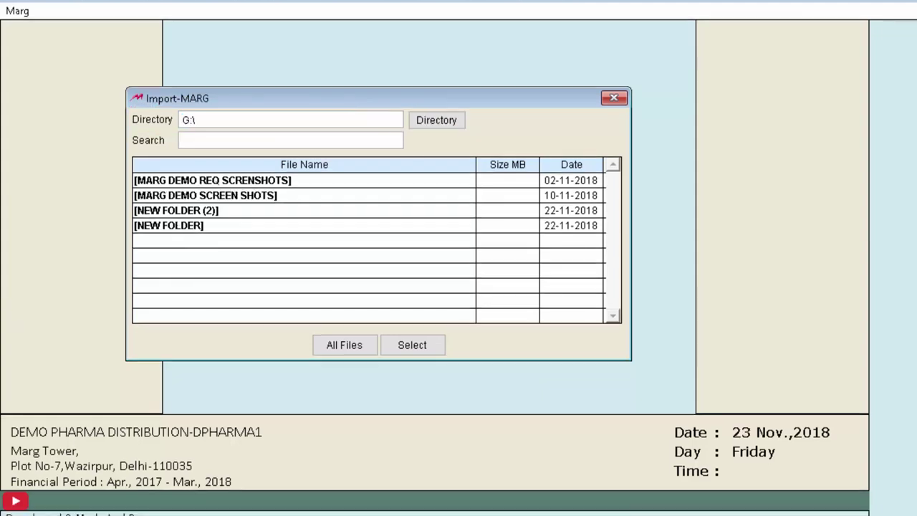
{"action": "key", "text": "Return"}
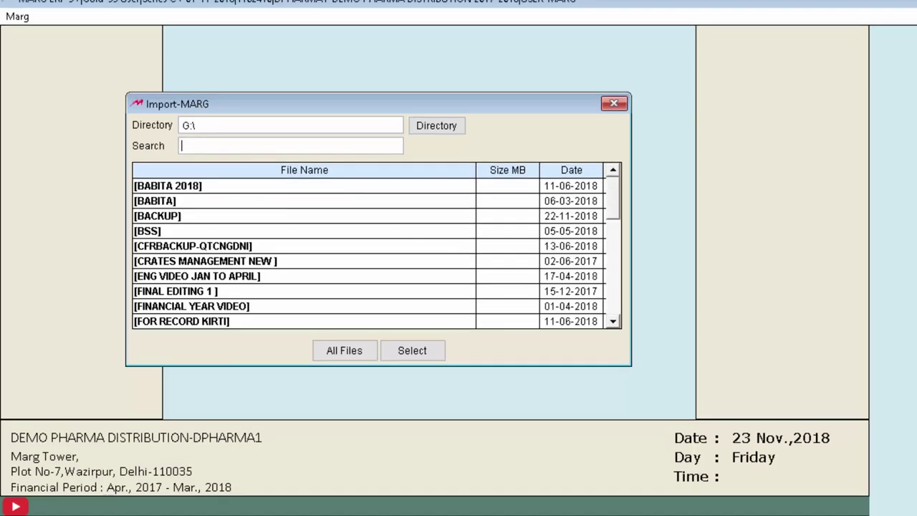
{"action": "type", "text": "IMPORT"}
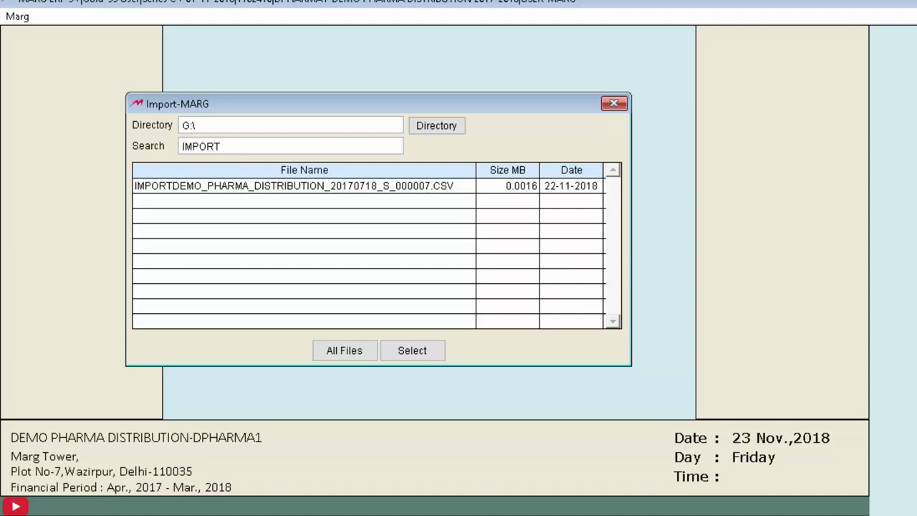
{"action": "left_click", "coordinate": [586, 186]}
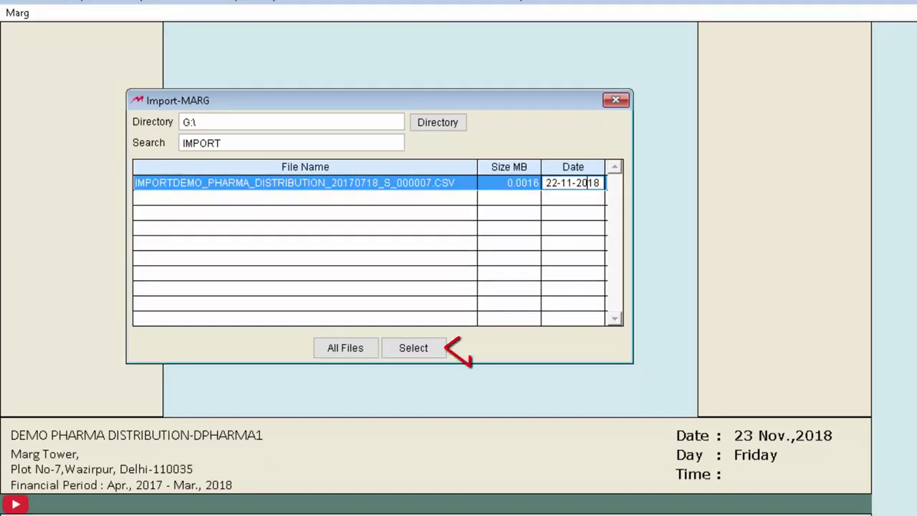
{"action": "key", "text": "Return"}
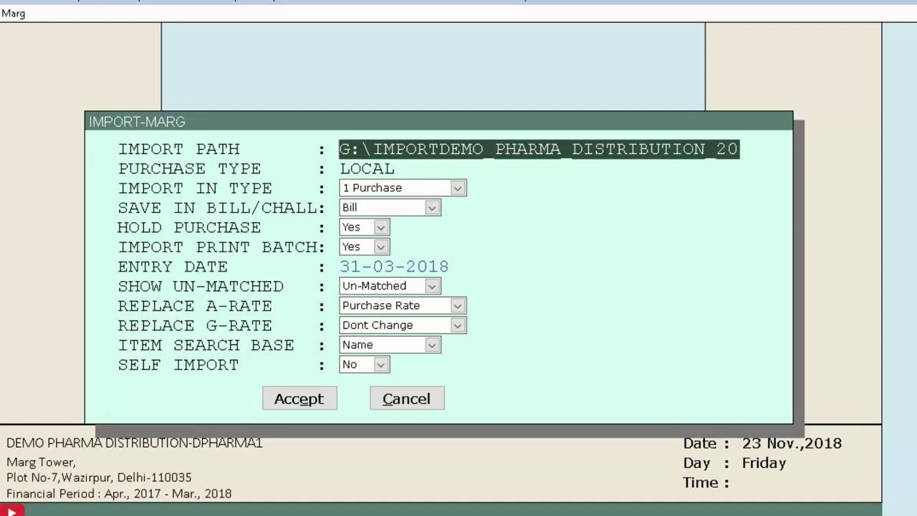
Accept the import path, set the import type to 1 Purchase and save the entries as Bill.
{"action": "key", "text": "Return"}
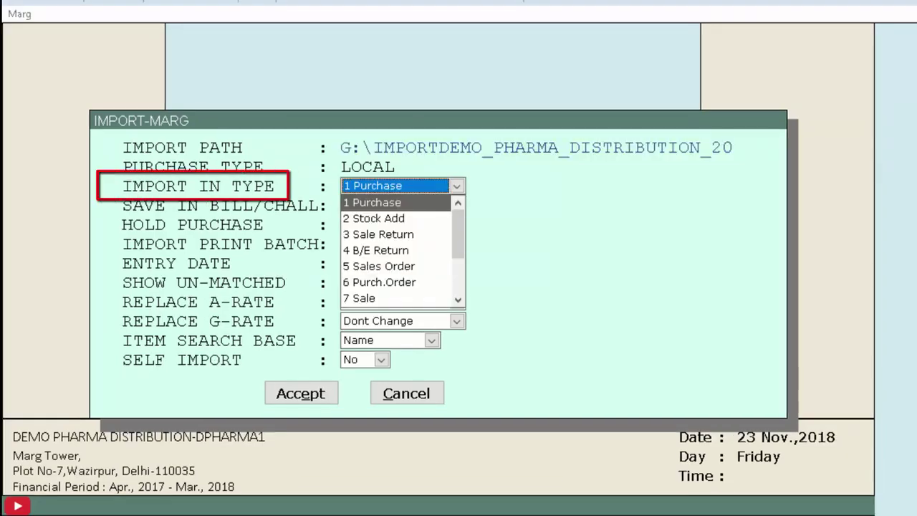
{"action": "key", "text": "Return"}
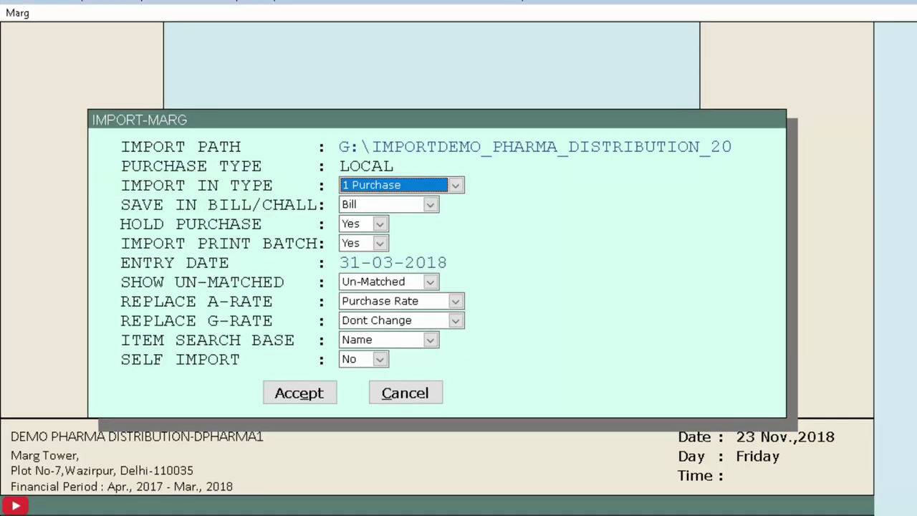
{"action": "key", "text": "Return"}
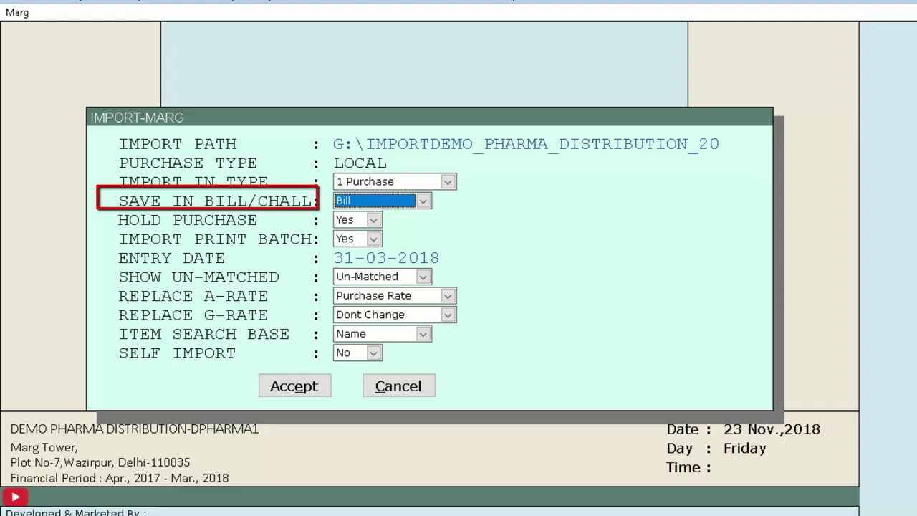
{"action": "key", "text": "Return"}
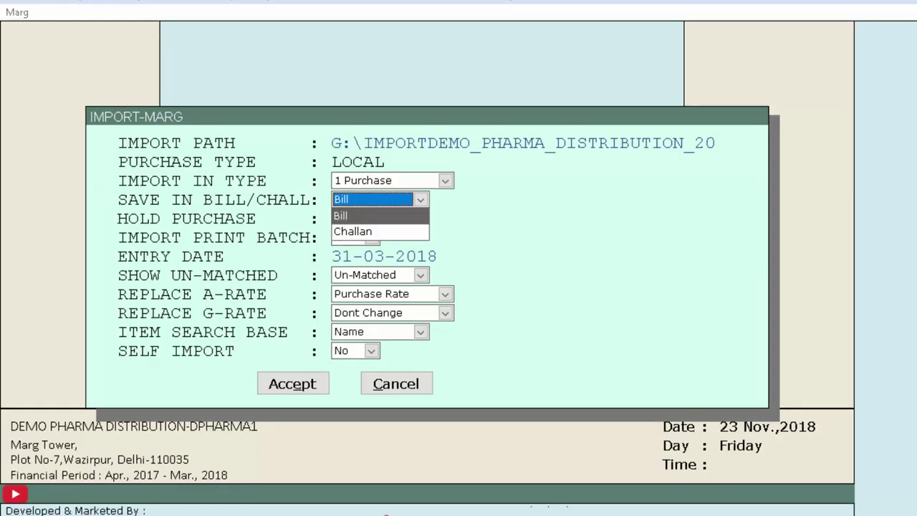
{"action": "key", "text": "Return"}
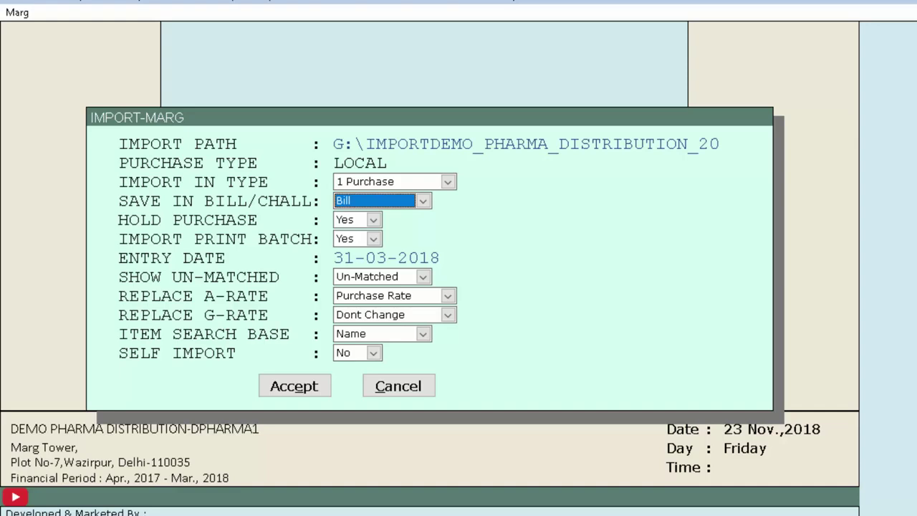
Set both Hold Purchase and Import Print Batch to No for the Marg import.
{"action": "key", "text": "Return"}
{"action": "key", "text": "Return"}
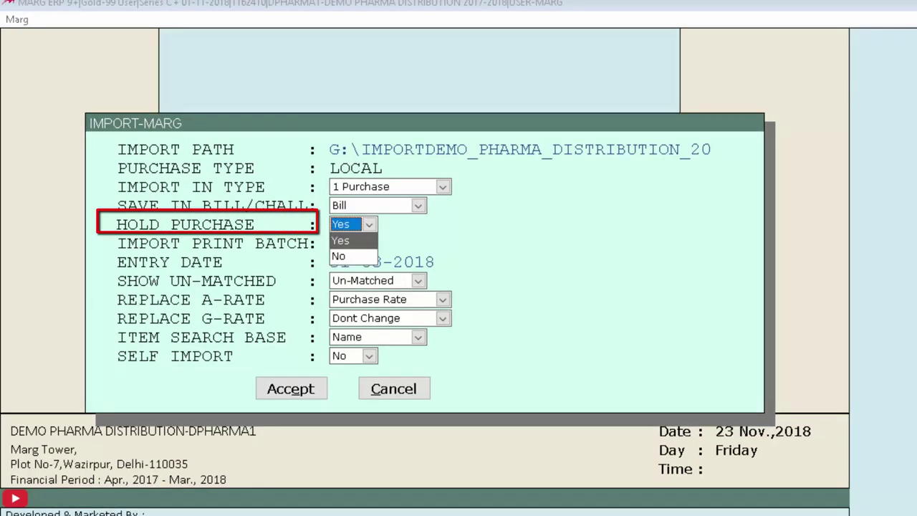
{"action": "key", "text": "Down"}
{"action": "key", "text": "Return"}
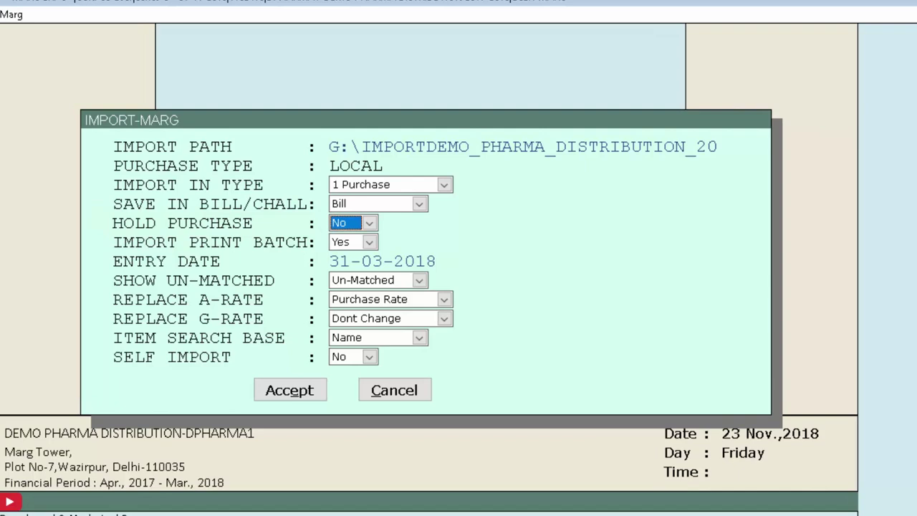
{"action": "key", "text": "Return"}
{"action": "key", "text": "Return"}
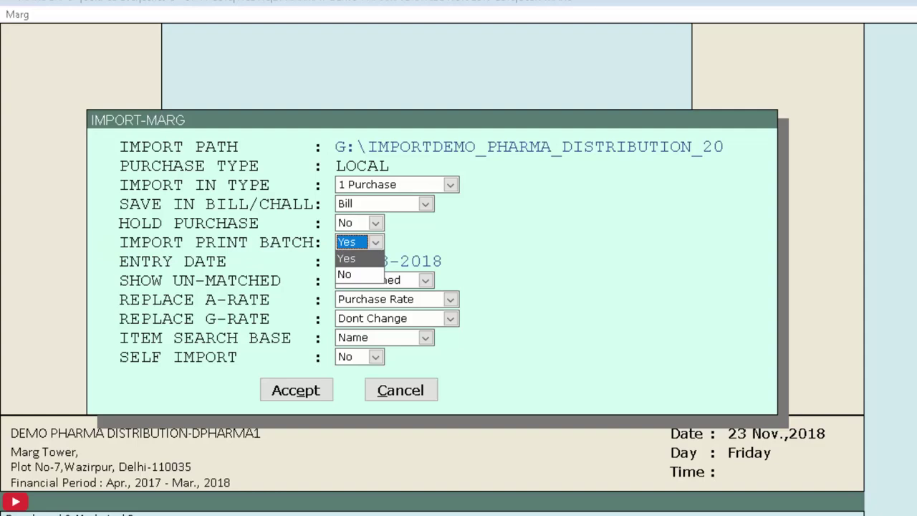
{"action": "key", "text": "Down"}
{"action": "key", "text": "Return"}
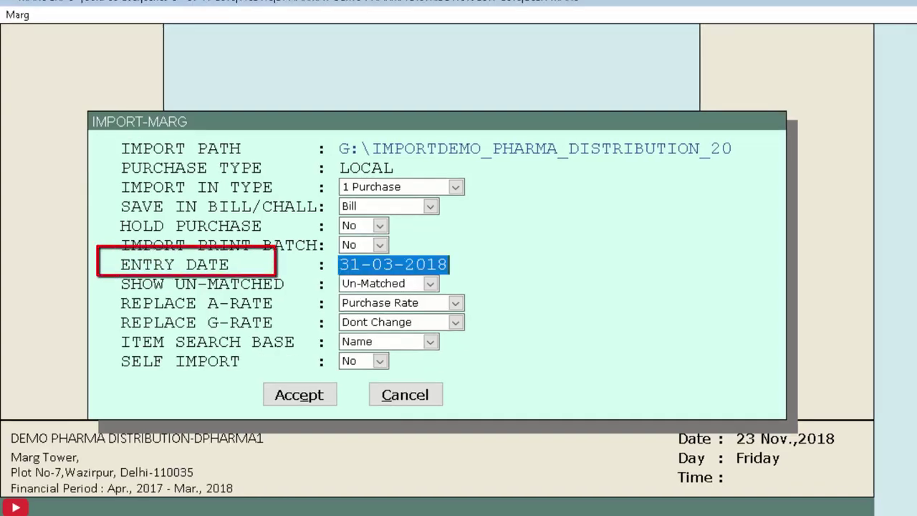
Accept the entry date 31-03-2018 and set Show Un-Matched to All.
{"action": "key", "text": "Return"}
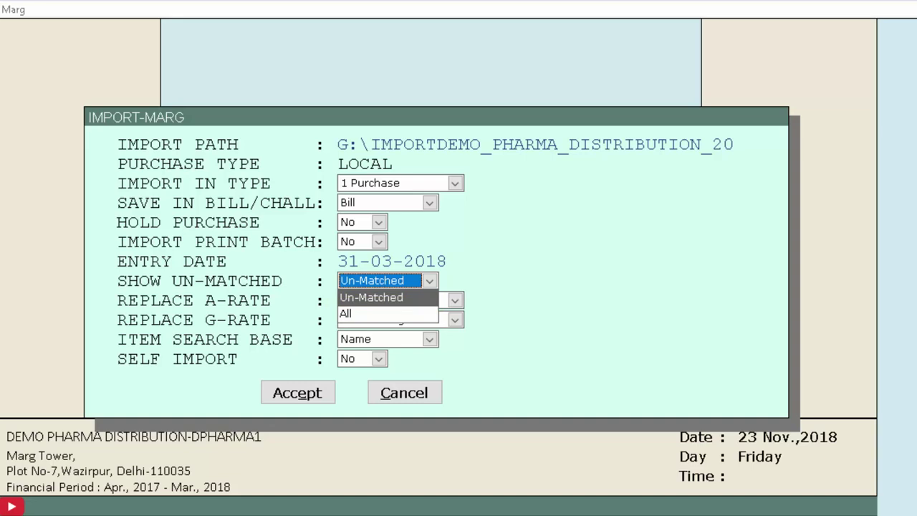
{"action": "key", "text": "Down"}
{"action": "key", "text": "Return"}
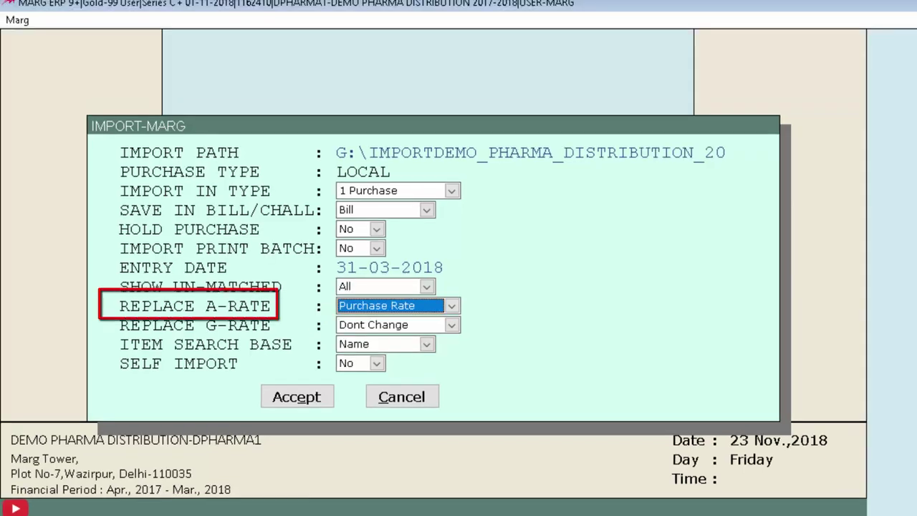
Keep A-Rate at Purchase Rate, G-Rate at Dont Change, item search base Name and Self Import No, and accept the import settings.
{"action": "key", "text": "space"}
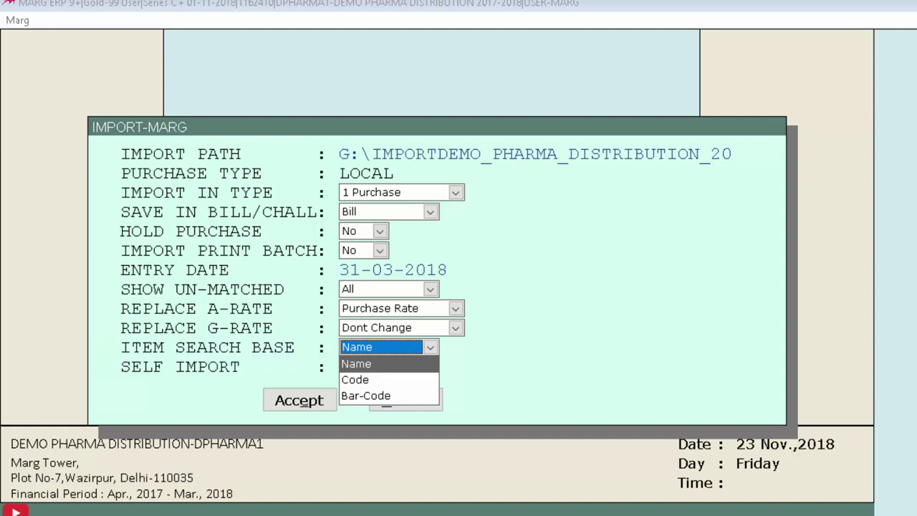
{"action": "key", "text": "Return"}
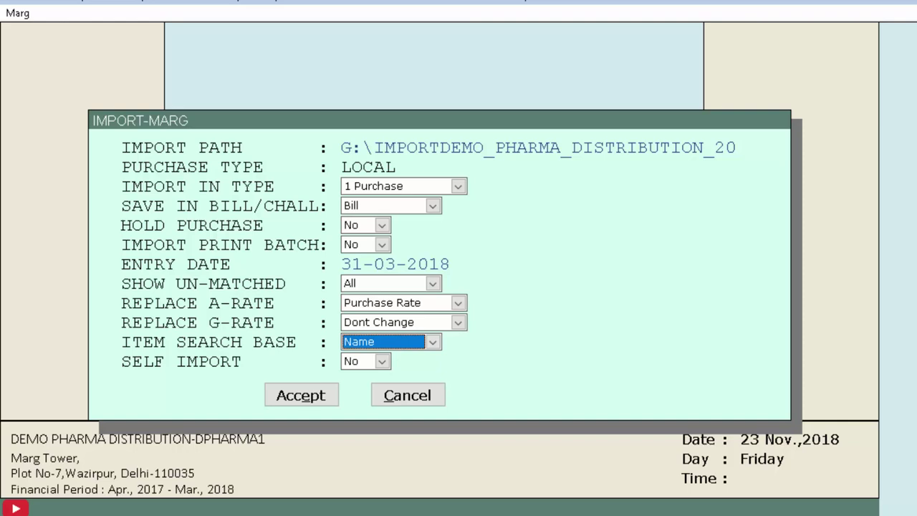
{"action": "key", "text": "Return"}
{"action": "key", "text": "Return"}
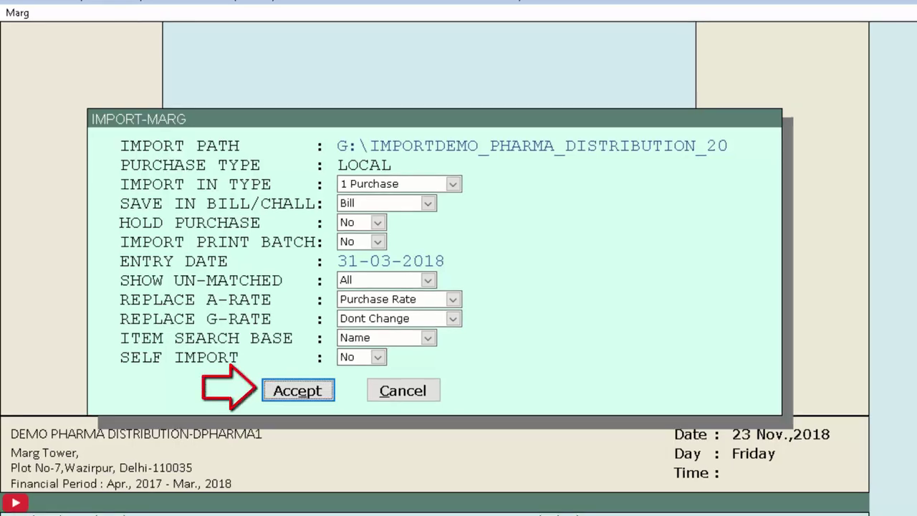
{"action": "key", "text": "Return"}
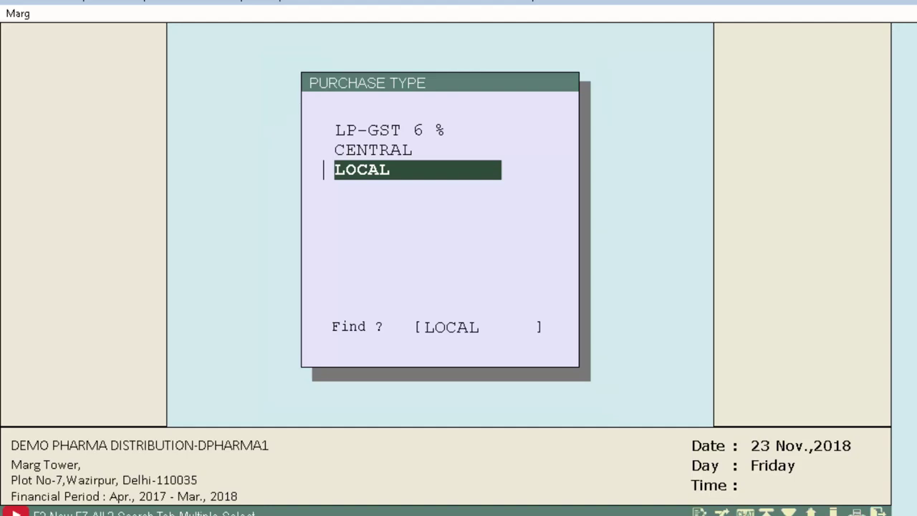
Choose LOCAL as the purchase type and SALUJA MEDICINE CENTRE as the party for the imported bill.
{"action": "key", "text": "Return"}
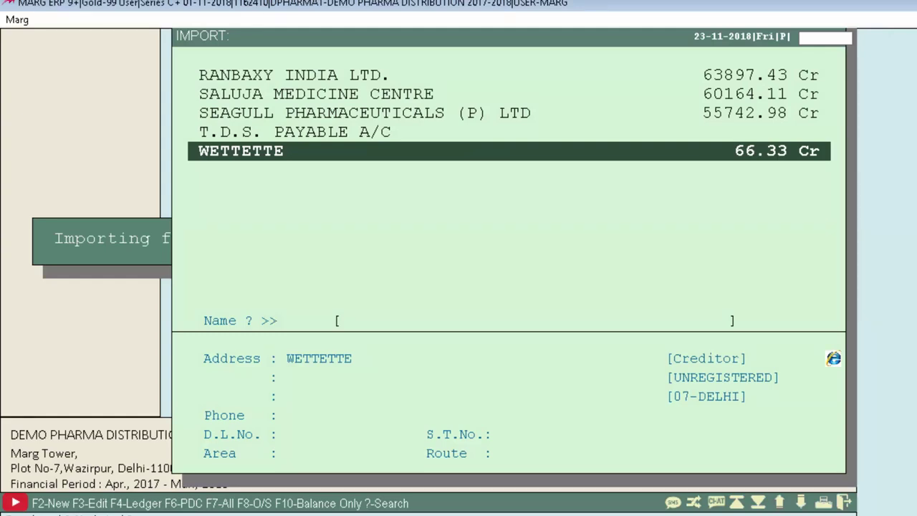
{"action": "key", "text": "Up"}
{"action": "key", "text": "Up"}
{"action": "key", "text": "Up"}
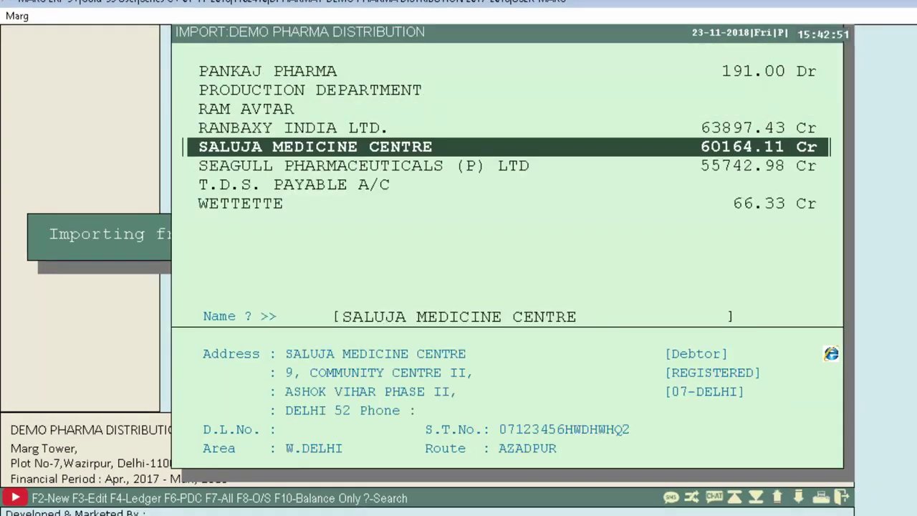
{"action": "key", "text": "Return"}
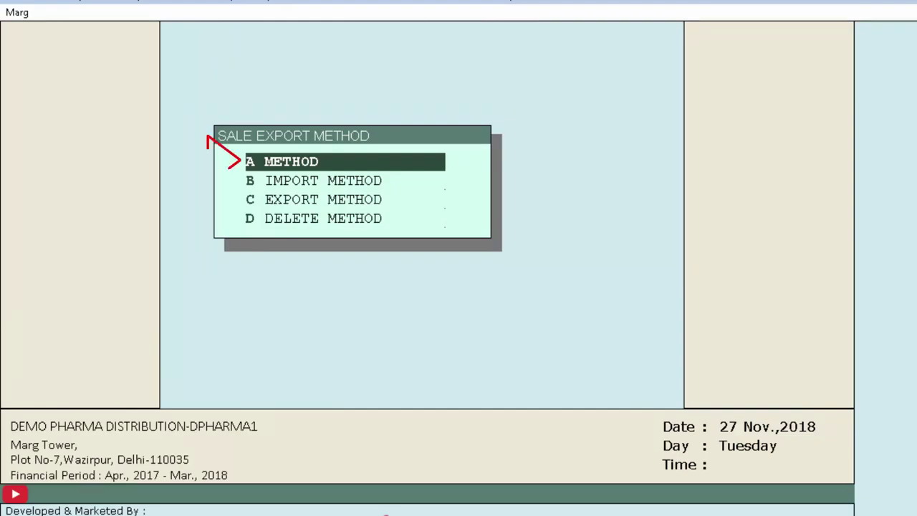
Create a sale export method named SELF with default type 7 Sale.
{"action": "key", "text": "Return"}
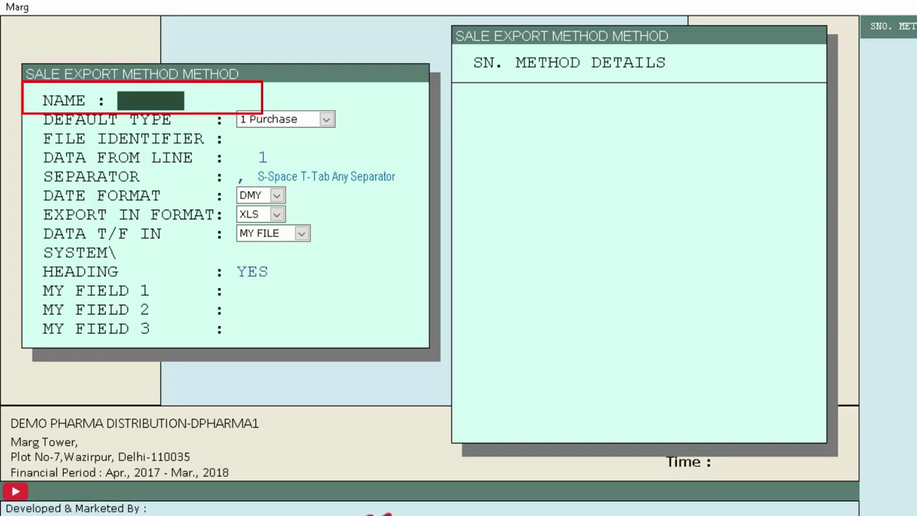
{"action": "type", "text": "SELF"}
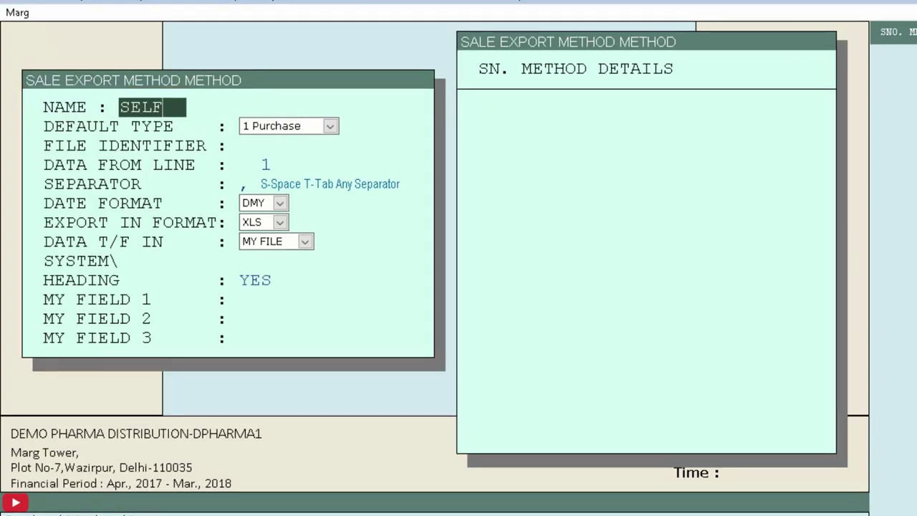
{"action": "key", "text": "Return"}
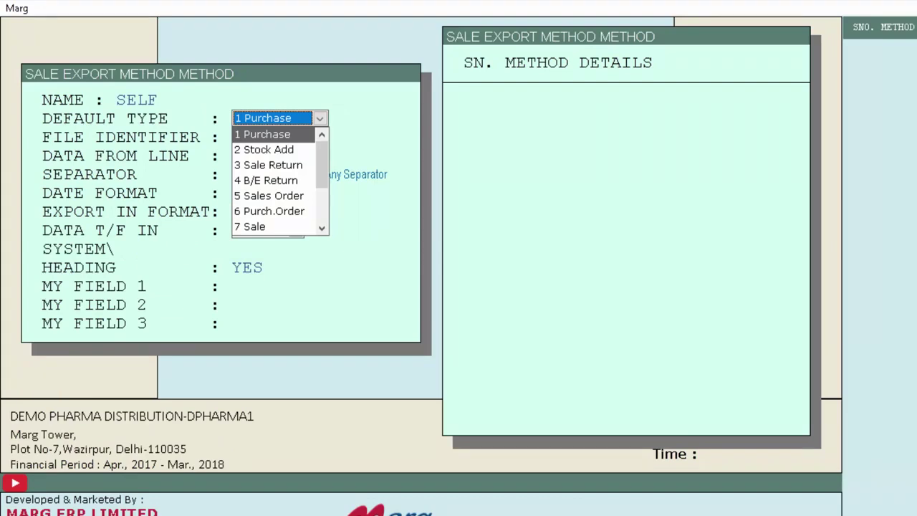
{"action": "key", "text": "7"}
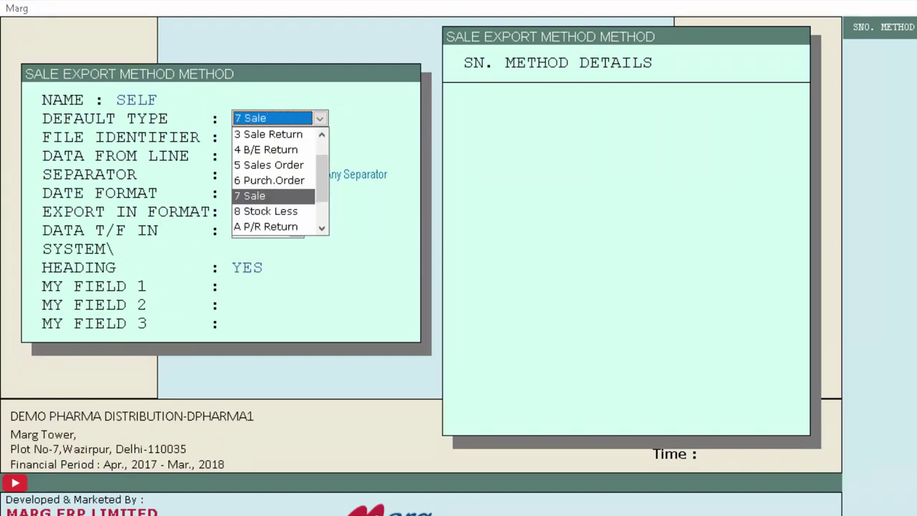
{"action": "key", "text": "Return"}
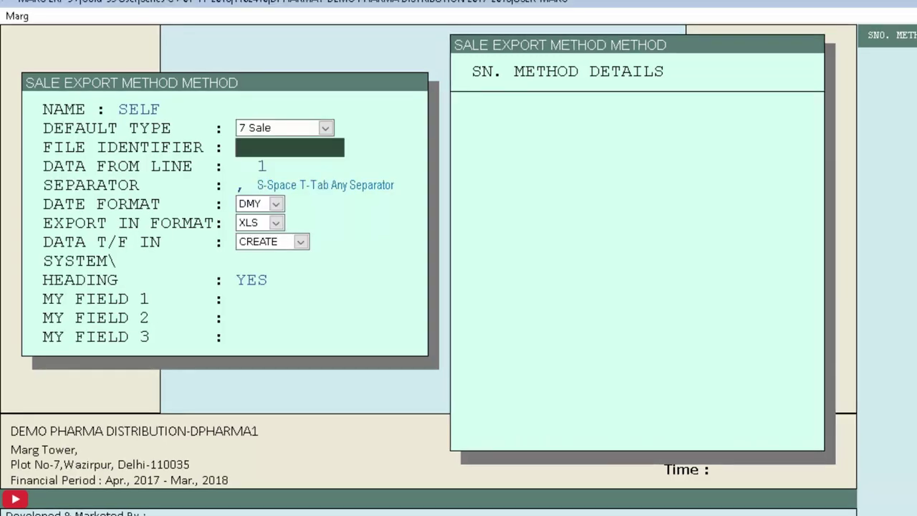
Set file identifier SALE.EXPRT, data from line 1, comma separator, DMY dates, XLS export format, CREATE transfer and heading YES for the method.
{"action": "key", "text": "Return"}
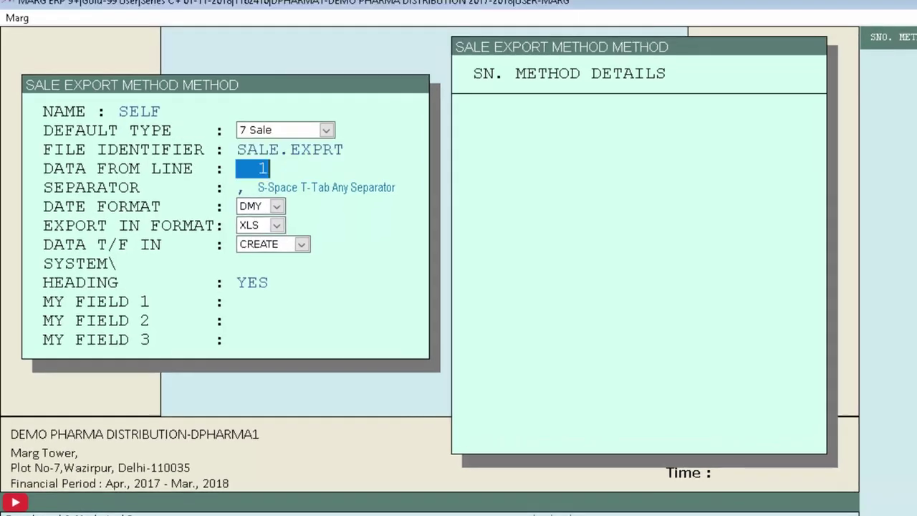
{"action": "key", "text": "Return"}
{"action": "key", "text": "Return"}
{"action": "key", "text": "Return"}
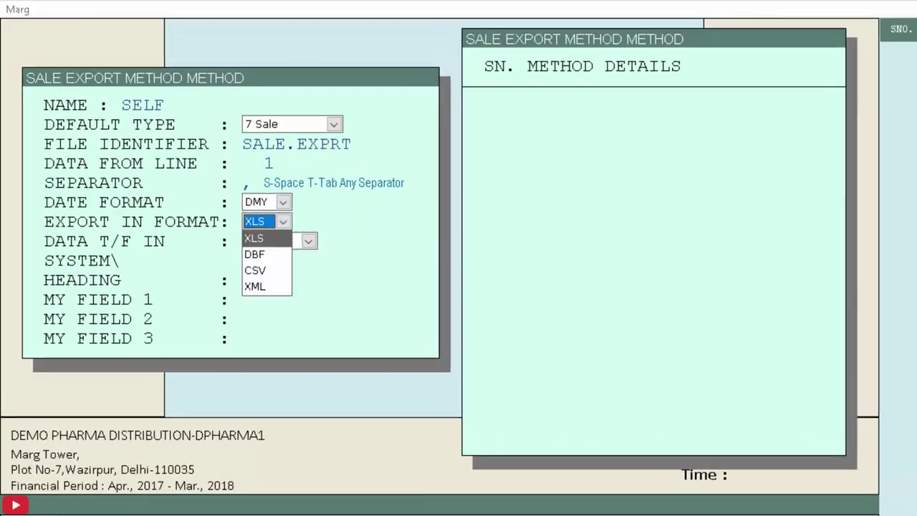
{"action": "key", "text": "Return"}
{"action": "key", "text": "Return"}
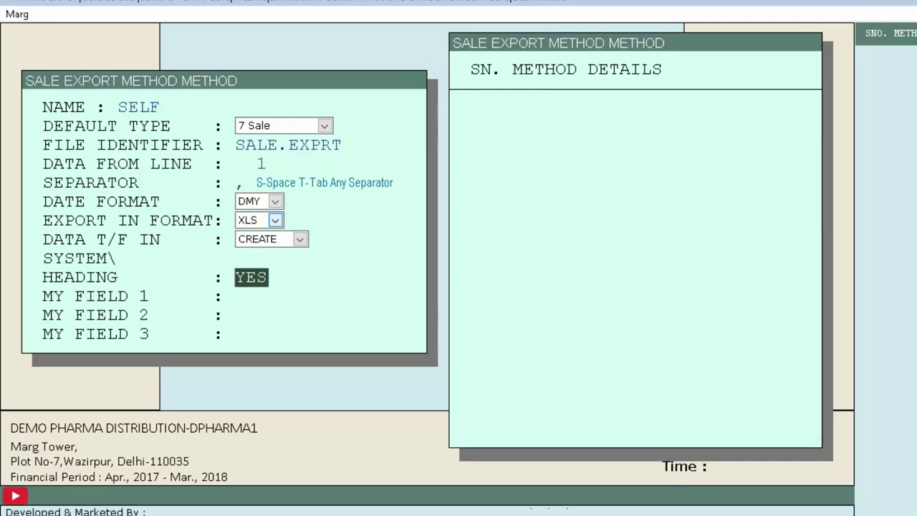
{"action": "key", "text": "Return"}
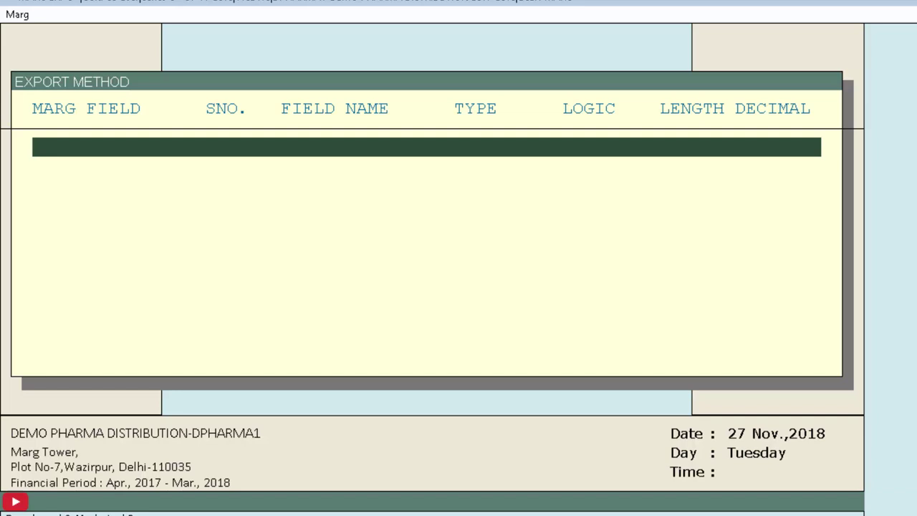
Add the ITEM COMPANY NAME variable to the export method as serial number 1 with field name CNAME.
{"action": "key", "text": "Return"}
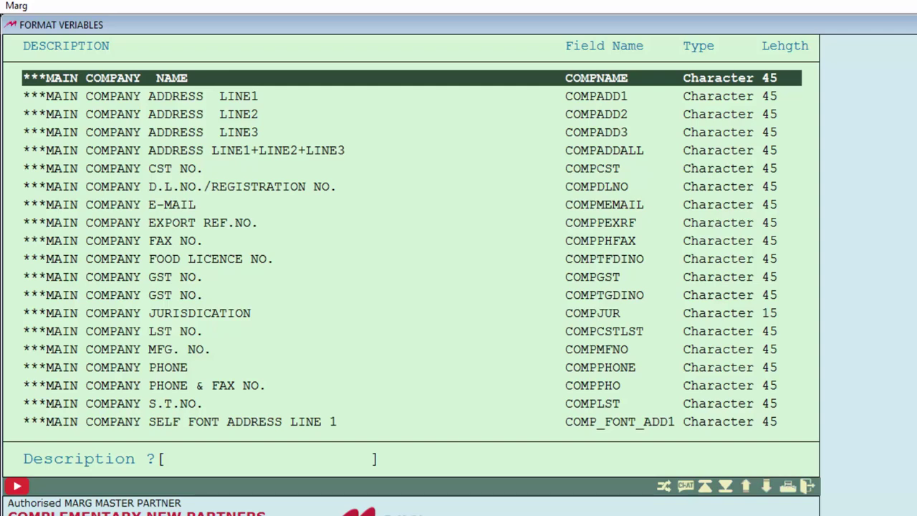
{"action": "type", "text": "item company name"}
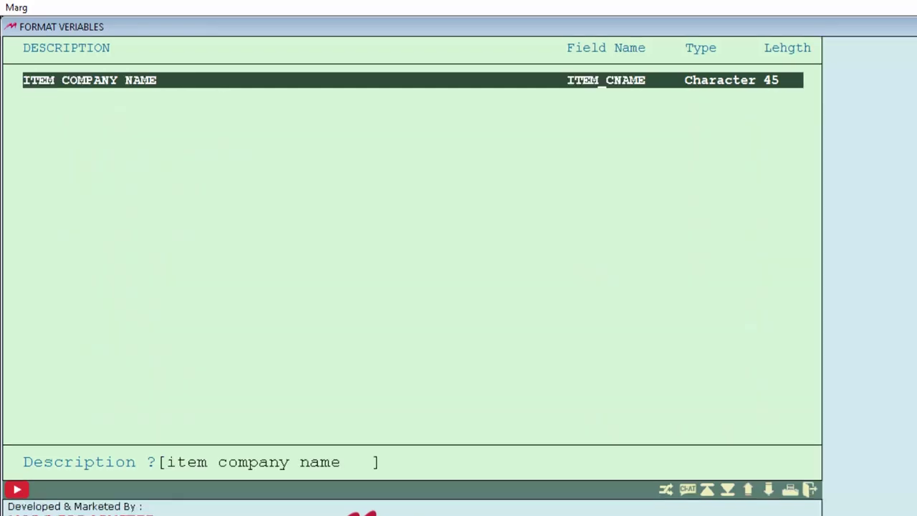
{"action": "key", "text": "Return"}
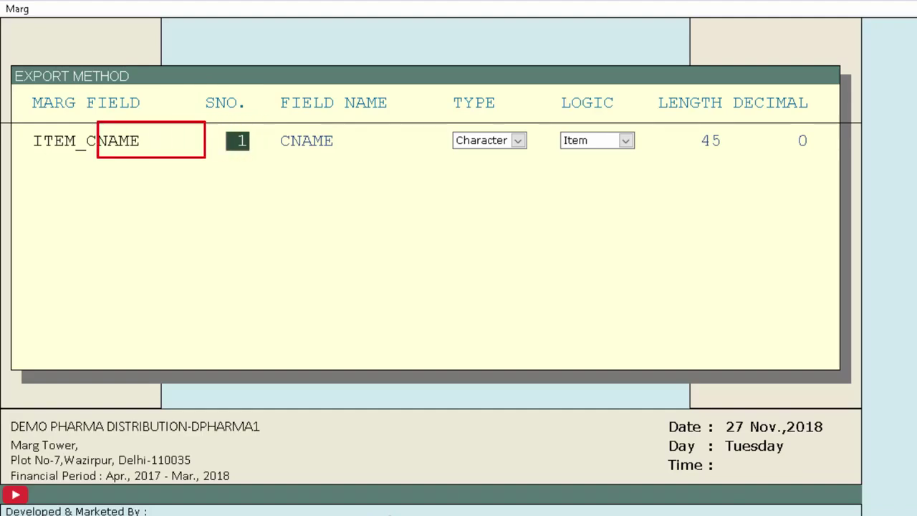
{"action": "key", "text": "Return"}
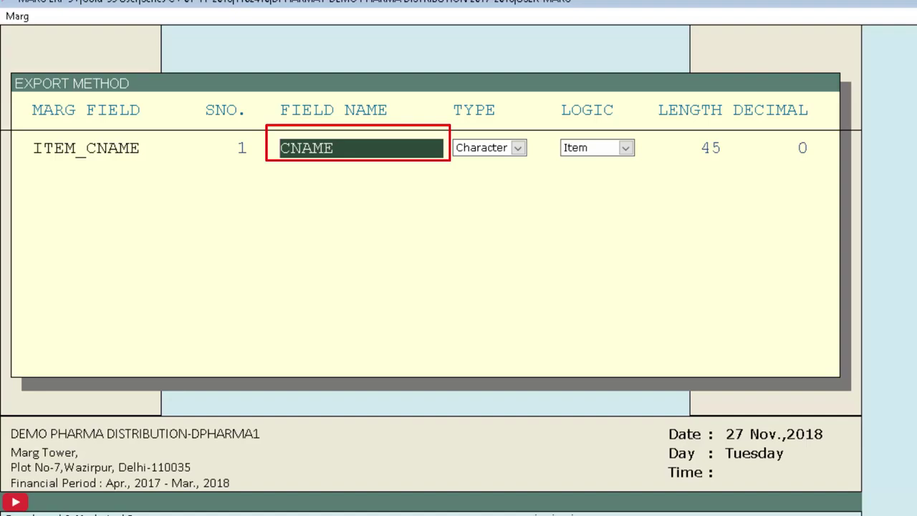
{"action": "key", "text": "Return"}
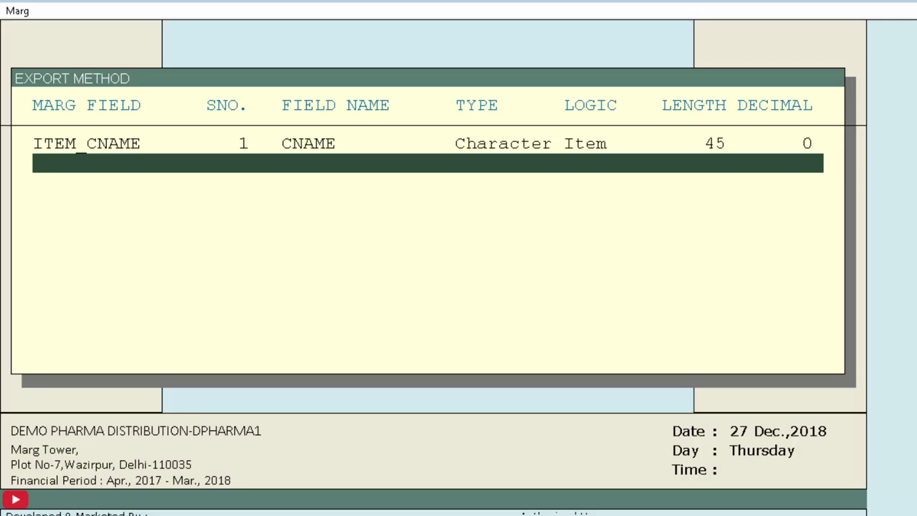
Add the BILL PARTY NAME and ITEM NAME variables to the export method.
{"action": "key", "text": "Return"}
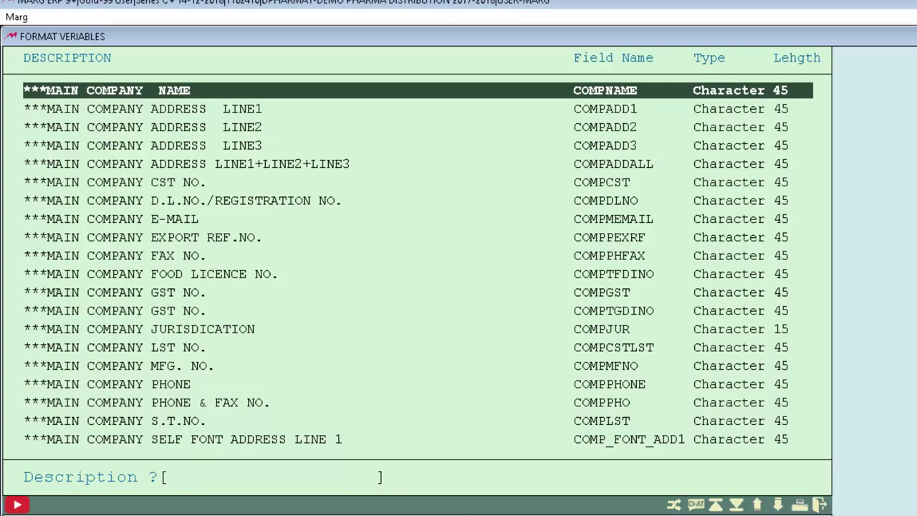
{"action": "type", "text": "PARTY NAME"}
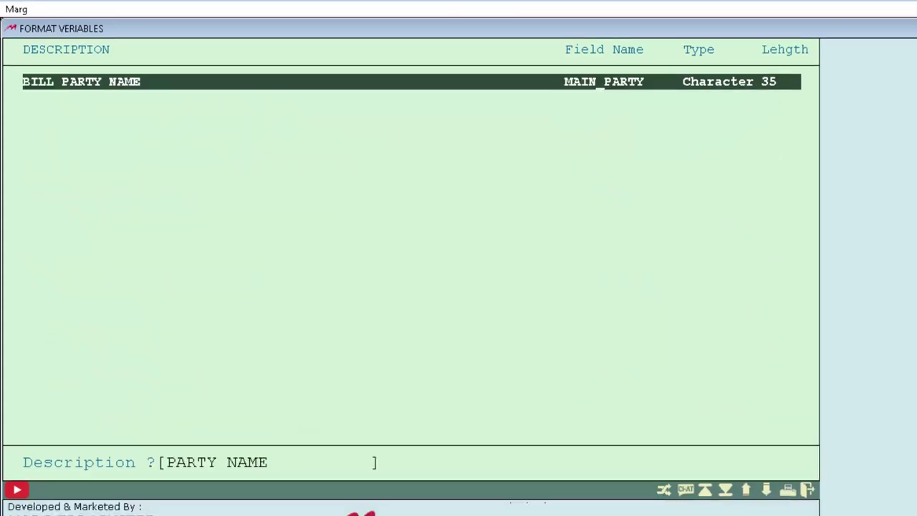
{"action": "key", "text": "Return"}
{"action": "key", "text": "Return"}
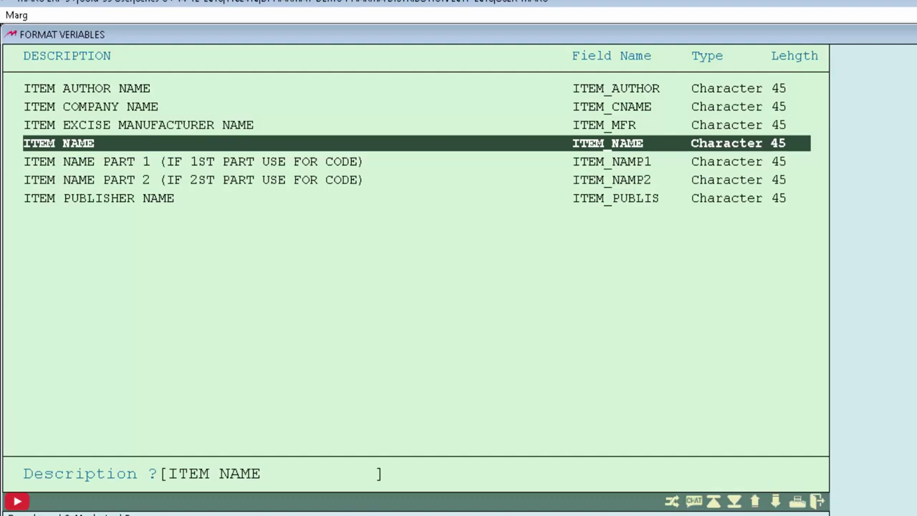
{"action": "key", "text": "Return"}
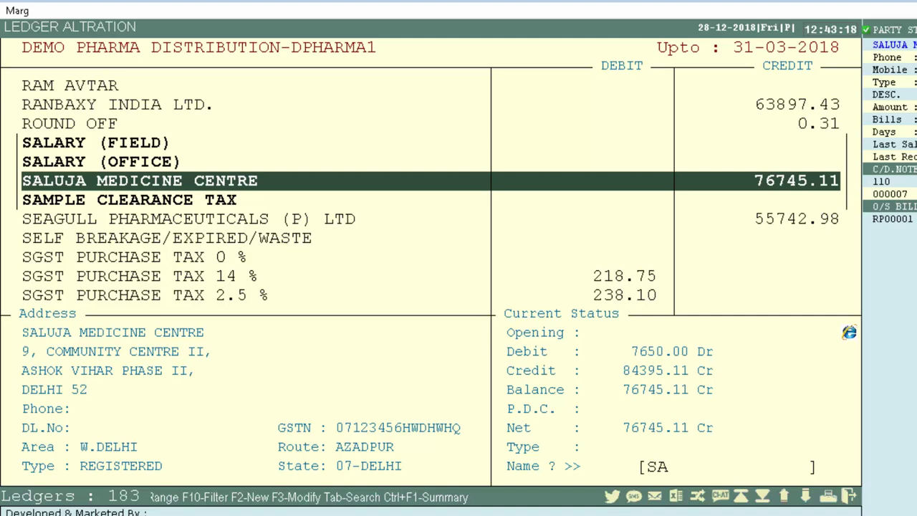
In the other details of the SALUJA MEDICINE CENTRE ledger, set Export to Self with the SELF method and save.
{"action": "key", "text": "Return"}
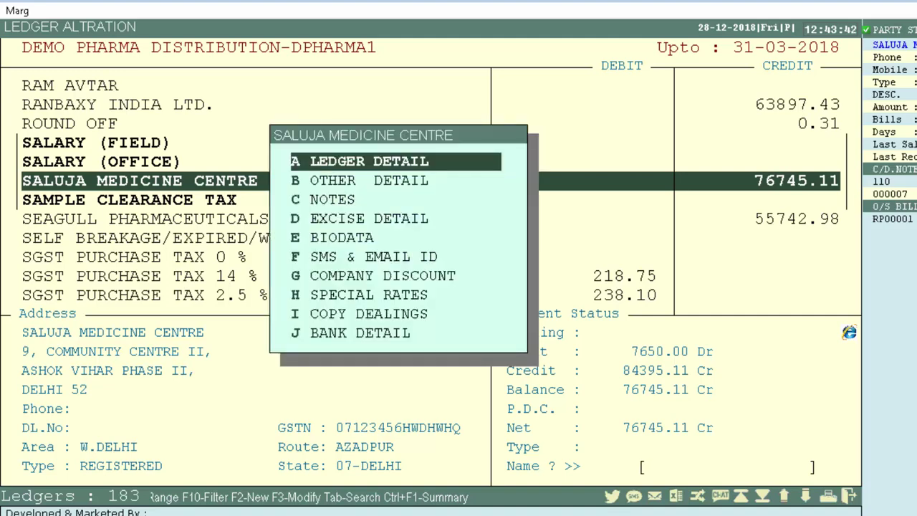
{"action": "key", "text": "Down"}
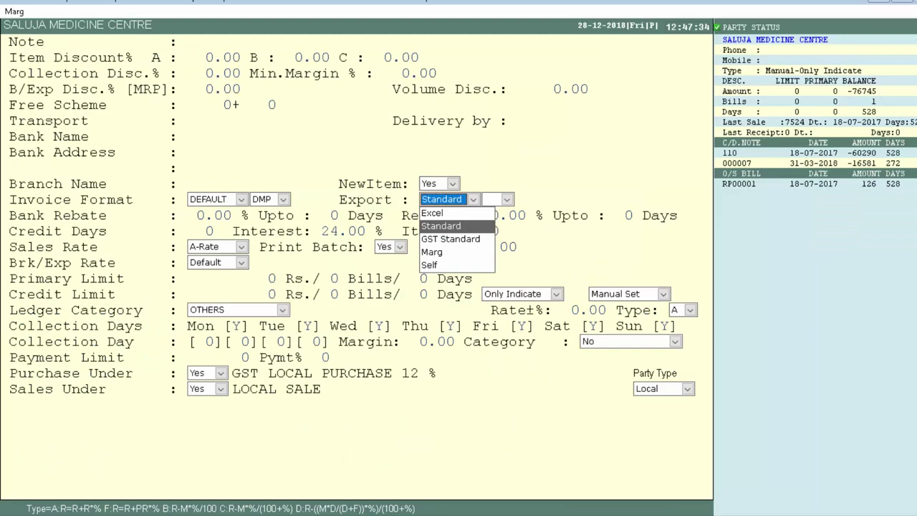
{"action": "key", "text": "Down"}
{"action": "key", "text": "Down"}
{"action": "key", "text": "Down"}
{"action": "key", "text": "Return"}
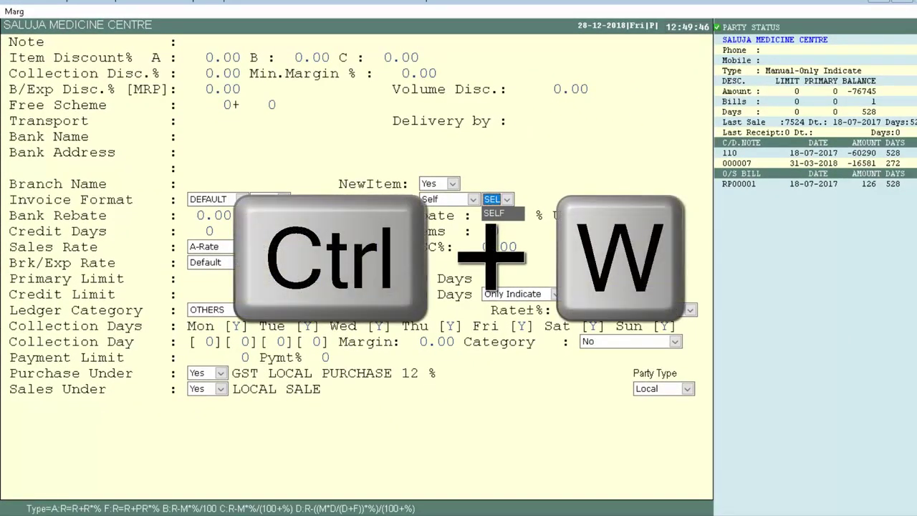
{"action": "key", "text": "ctrl+w"}
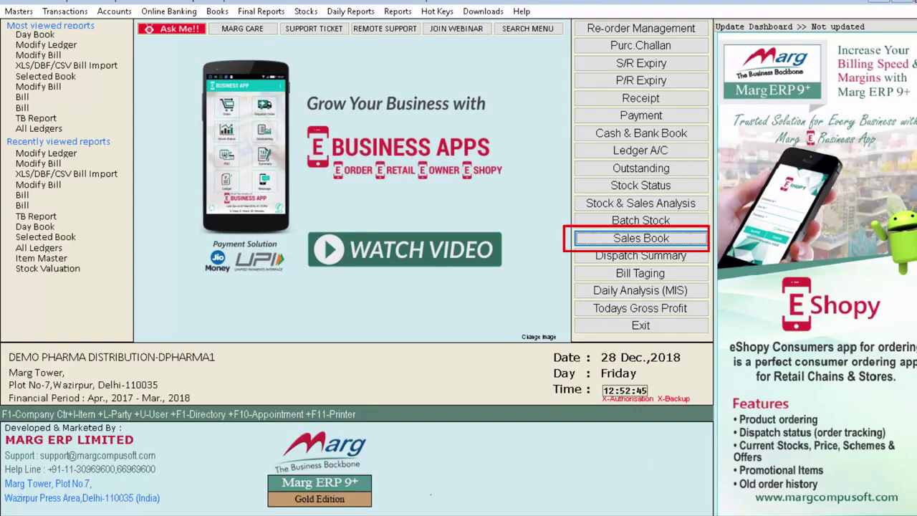
From the Sales Book with all dates and all ledgers, save the softcopy of the first SALUJA MEDICINE CENTRE bill to G:\MARGERP\export.
{"action": "key", "text": "Return"}
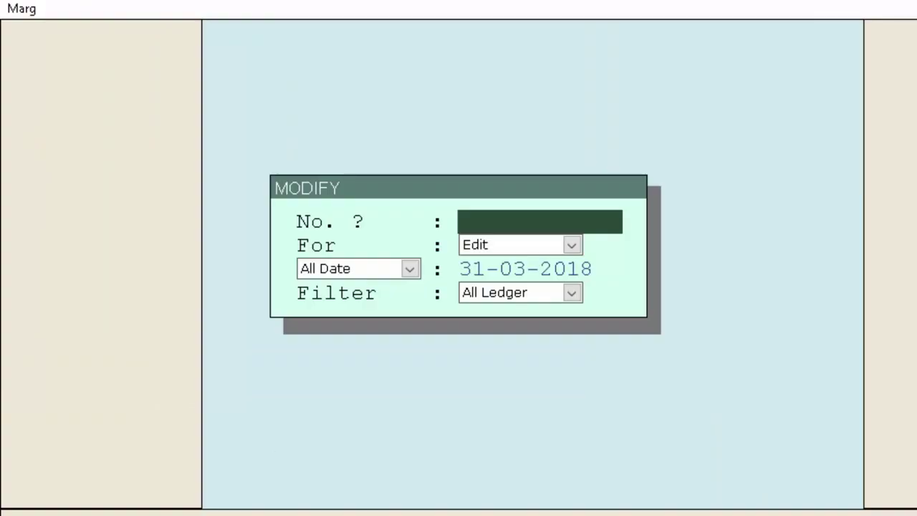
{"action": "key", "text": "Return"}
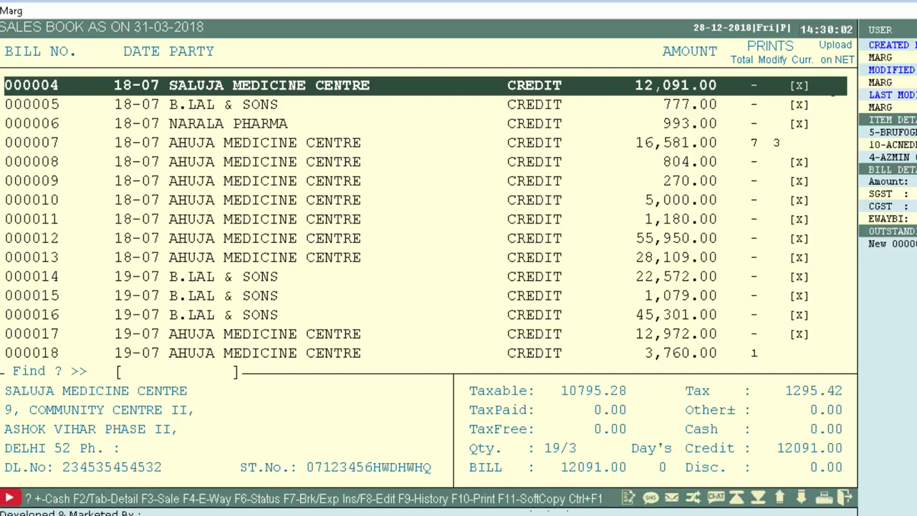
{"action": "key", "text": "F11"}
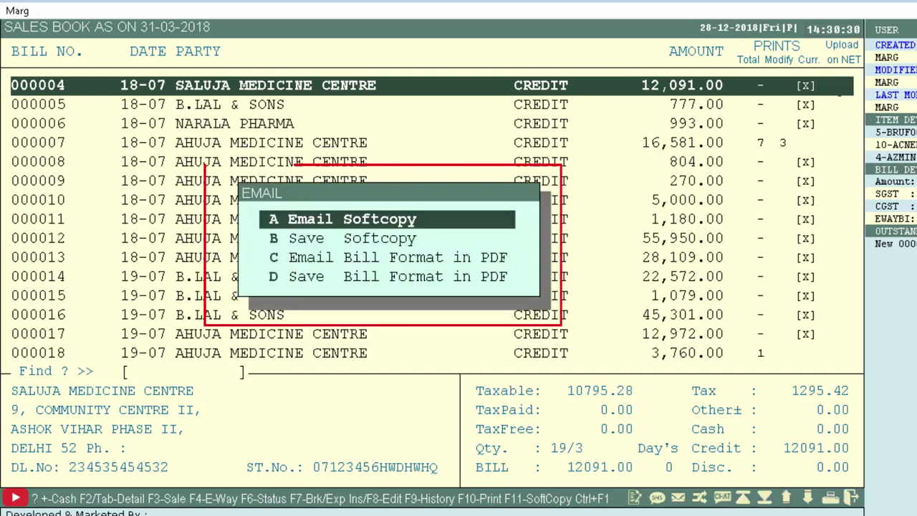
{"action": "key", "text": "Down"}
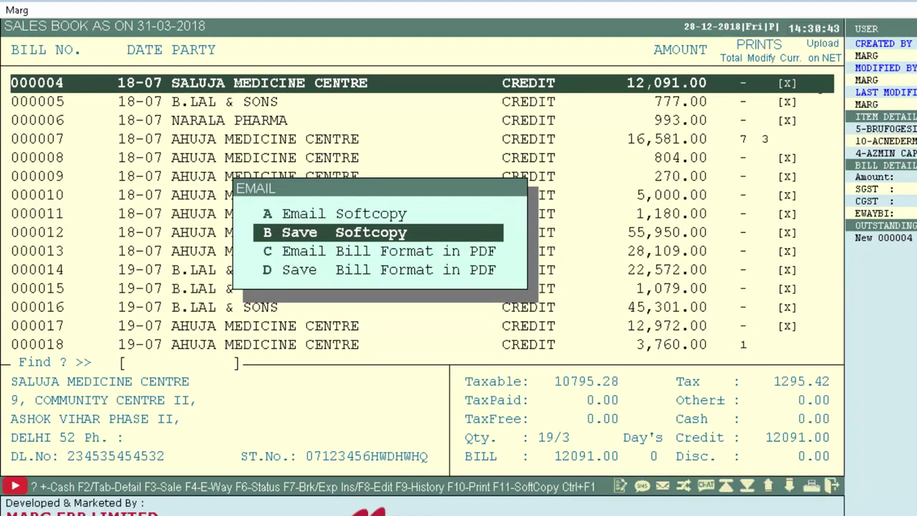
{"action": "key", "text": "Return"}
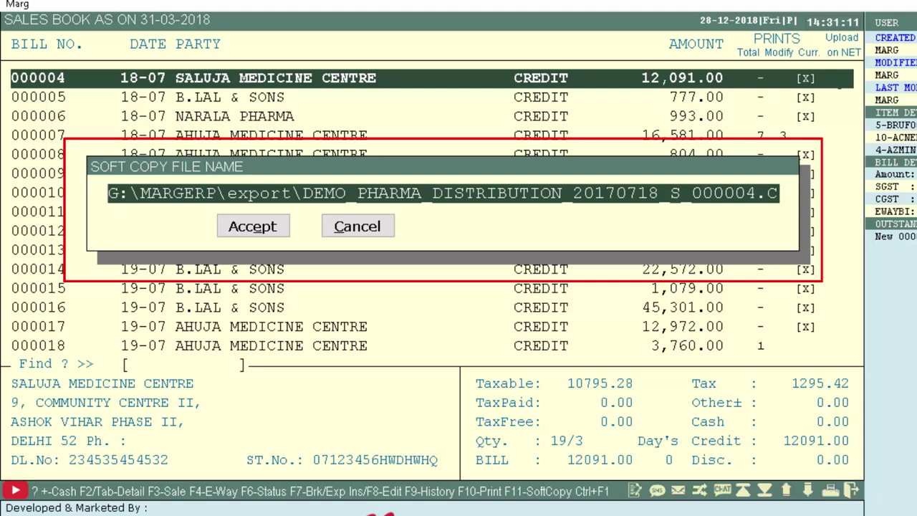
{"action": "key", "text": "Return"}
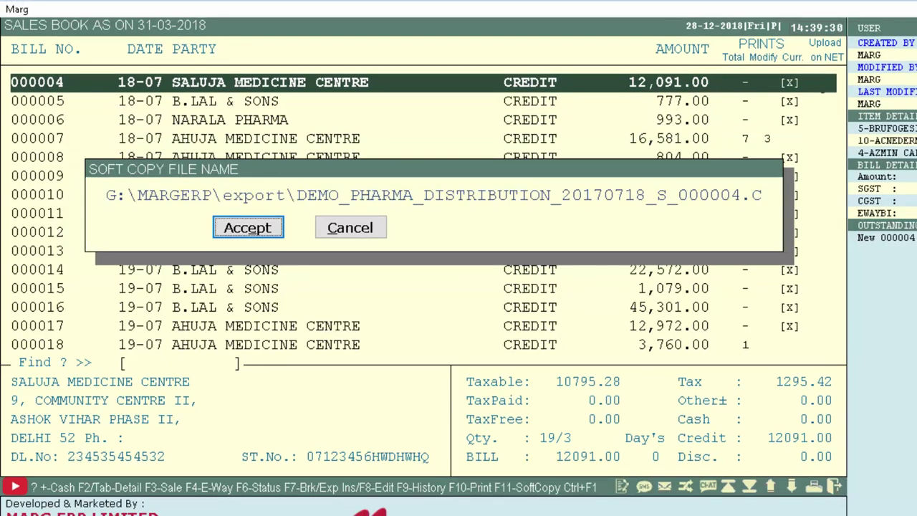
{"action": "key", "text": "Return"}
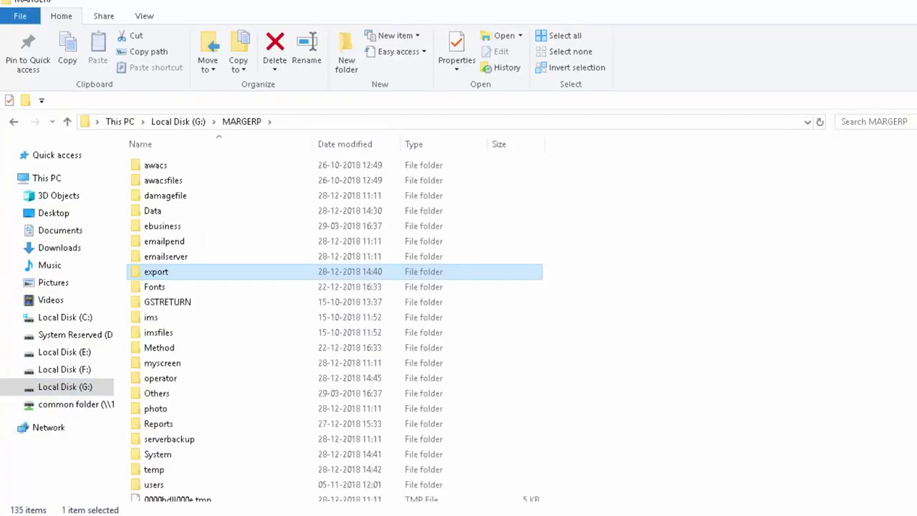
Switch to File Explorer and open the export folder inside G:\MARGERP.
{"action": "key", "text": "Return"}
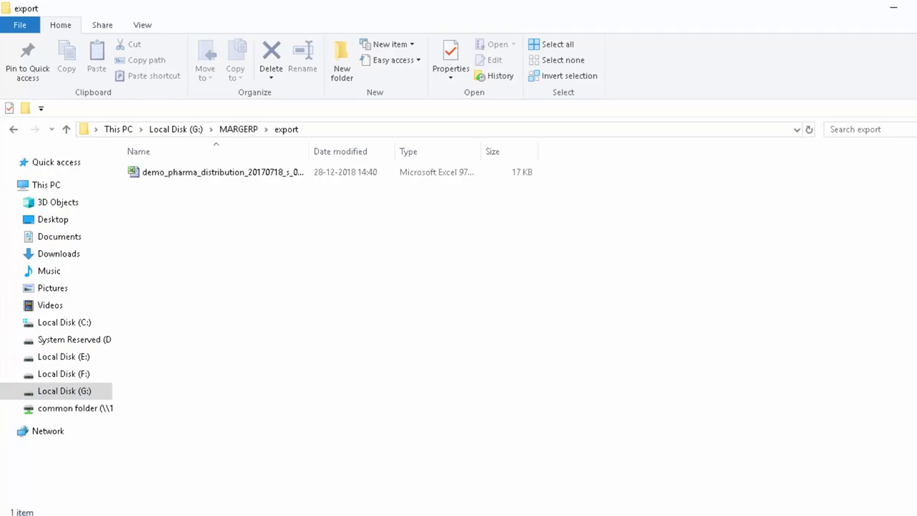